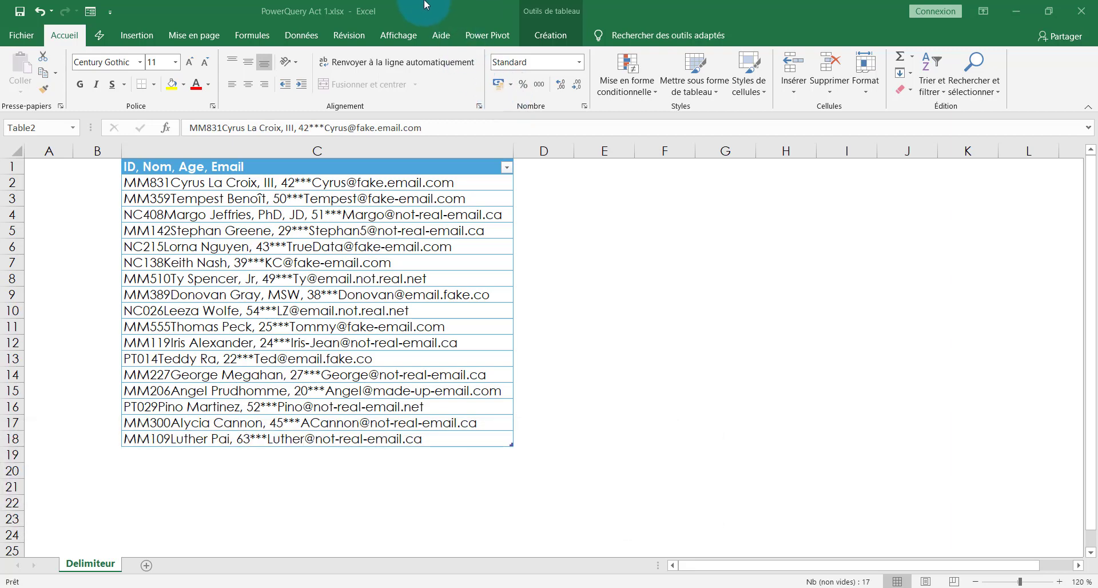
Select the contact entries in column C, from C2 down to C17.
key("ctrl+shift+Down")
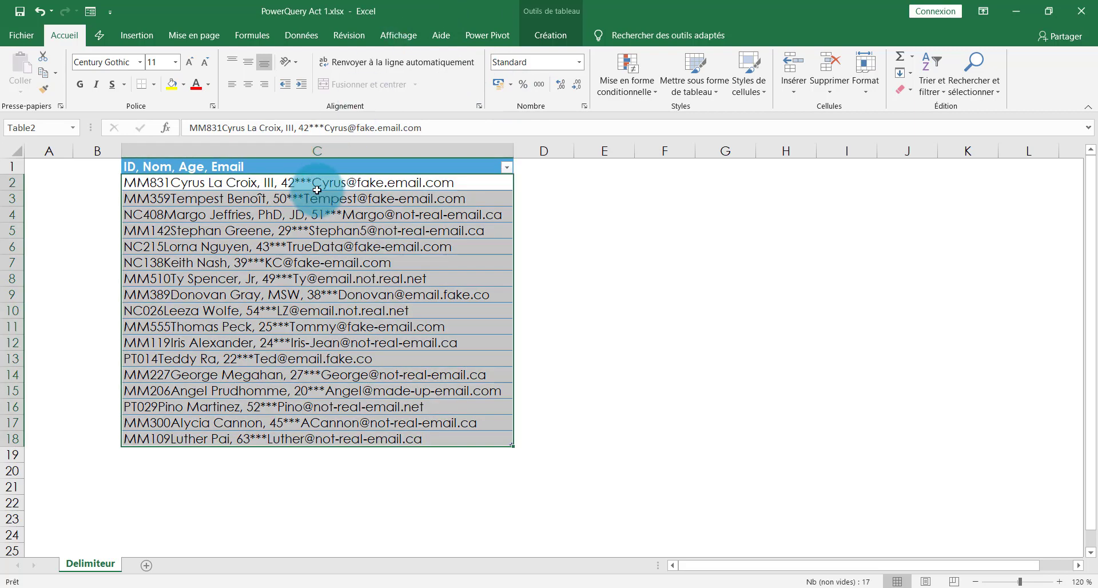
left_click(331, 187)
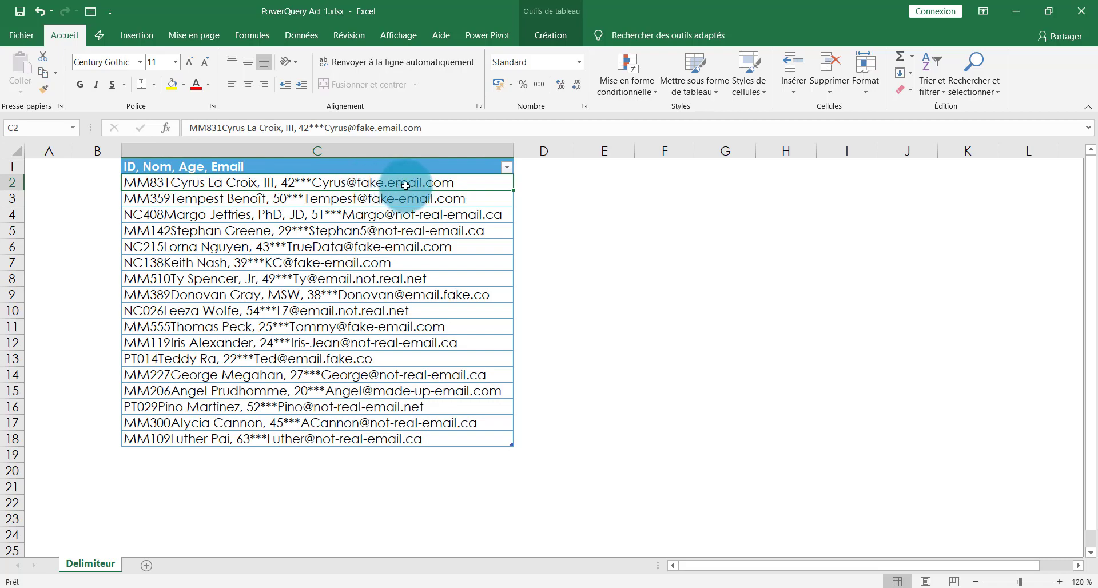
left_click_drag(410, 184, 375, 422)
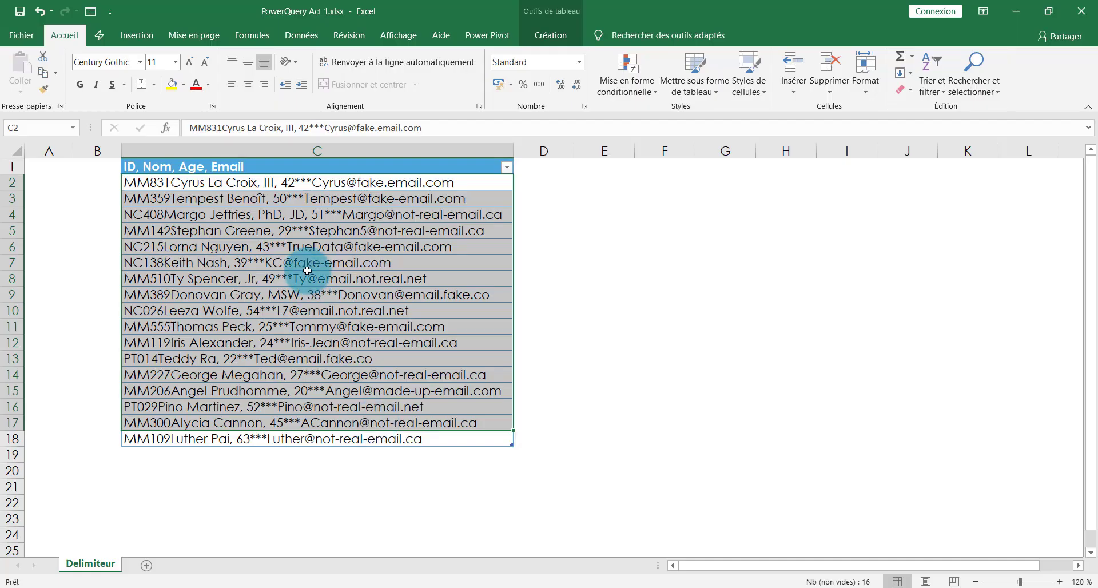
left_click(307, 270)
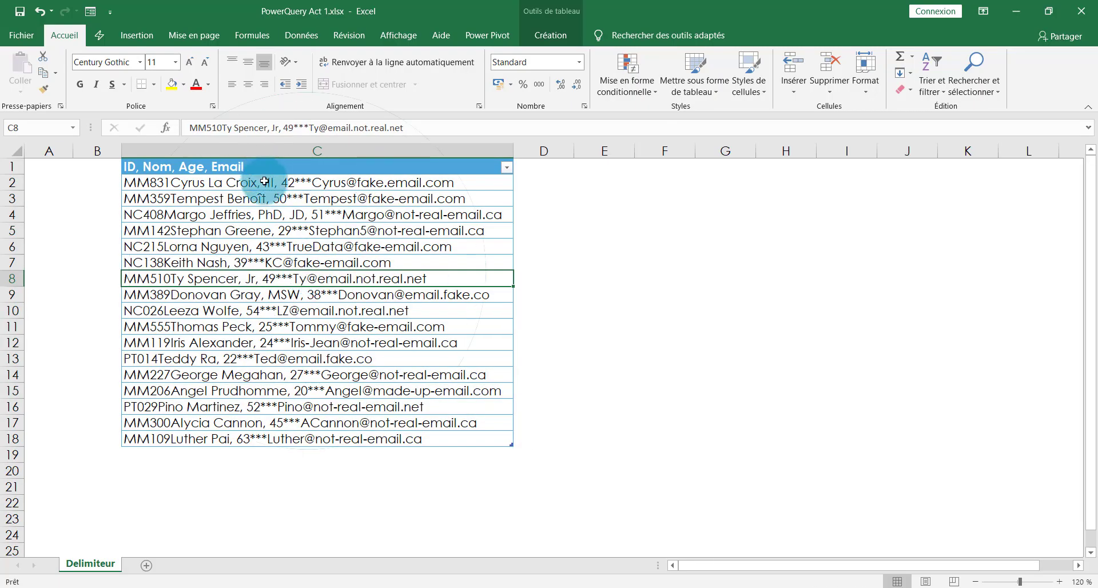
left_click_drag(282, 171, 274, 441)
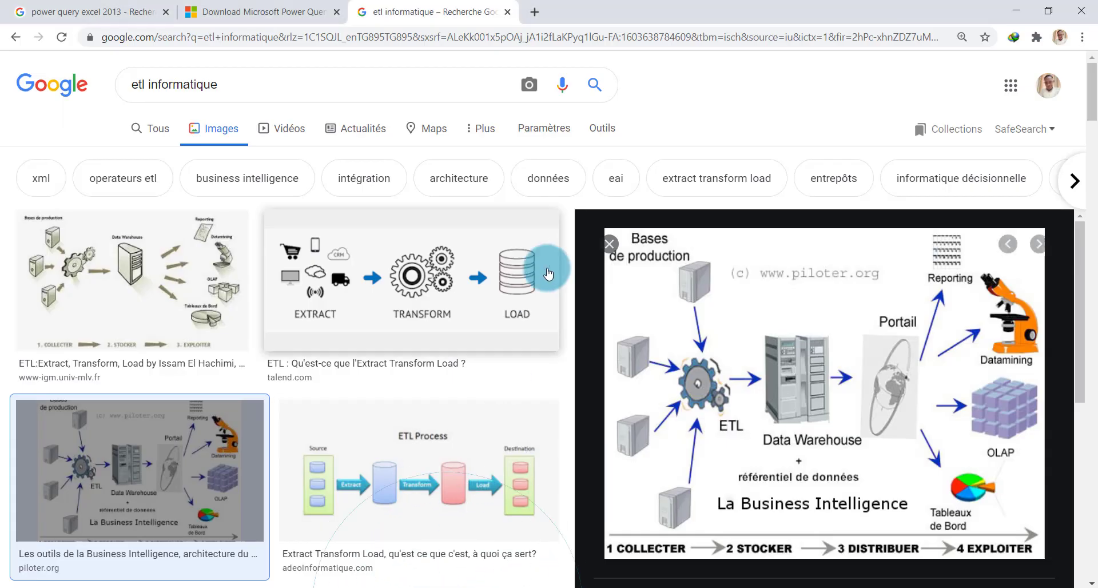
mouse_move(411, 280)
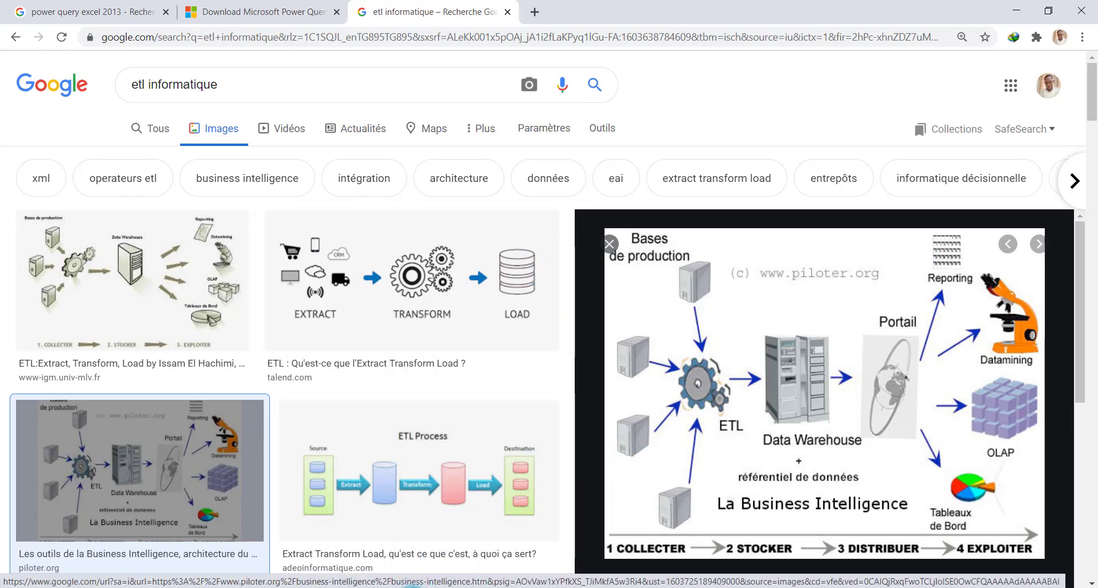
Go back to the Chrome tab with the 'power query excel 2013' search results.
left_click(412, 585)
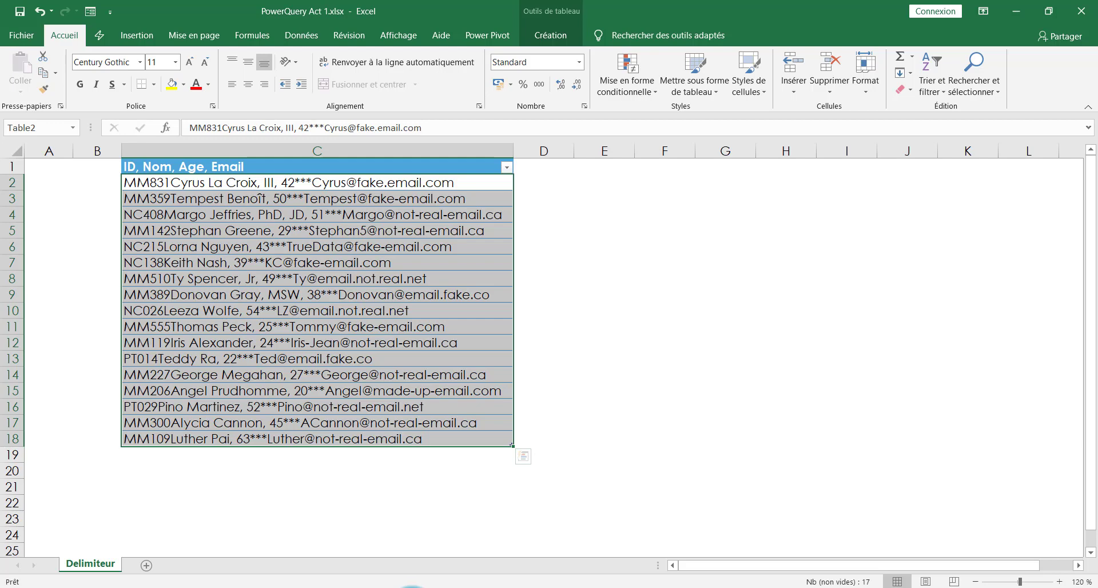
left_click(437, 587)
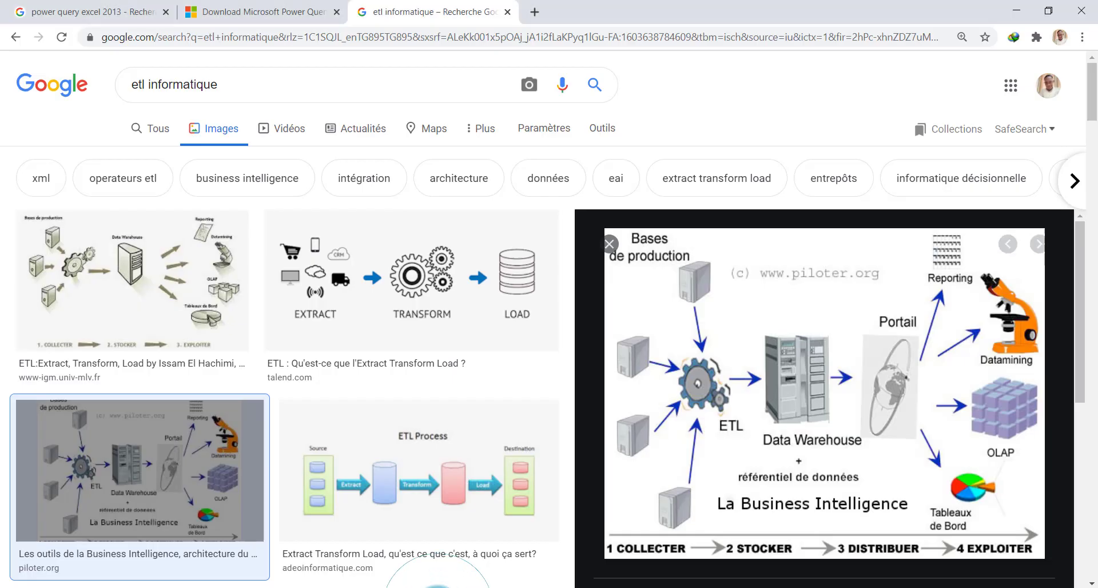
left_click(127, 11)
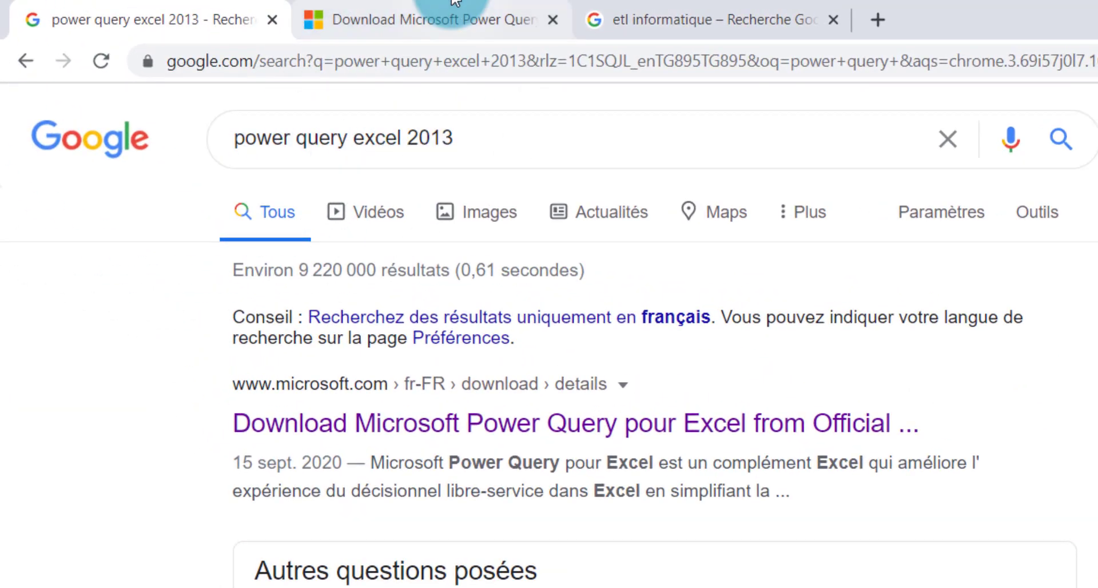
Move between the 'power query excel 2013' results and the Power Query download page.
left_click(440, 19)
left_click(226, 12)
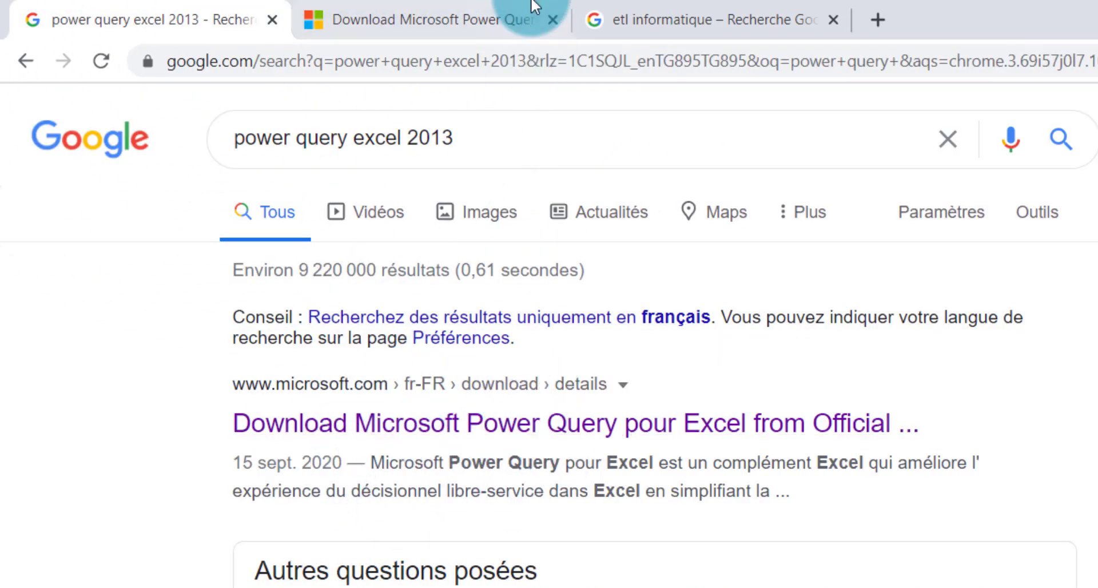
left_click(478, 17)
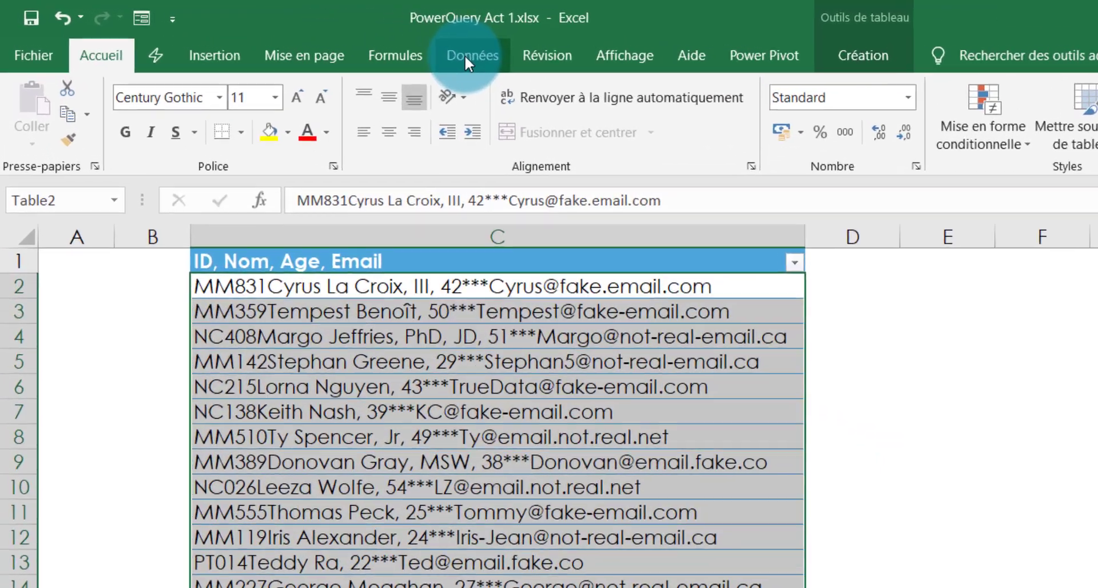
Create query Table2 from the contact table with Données > À partir d'un tableau ou d'une plage.
left_click(298, 35)
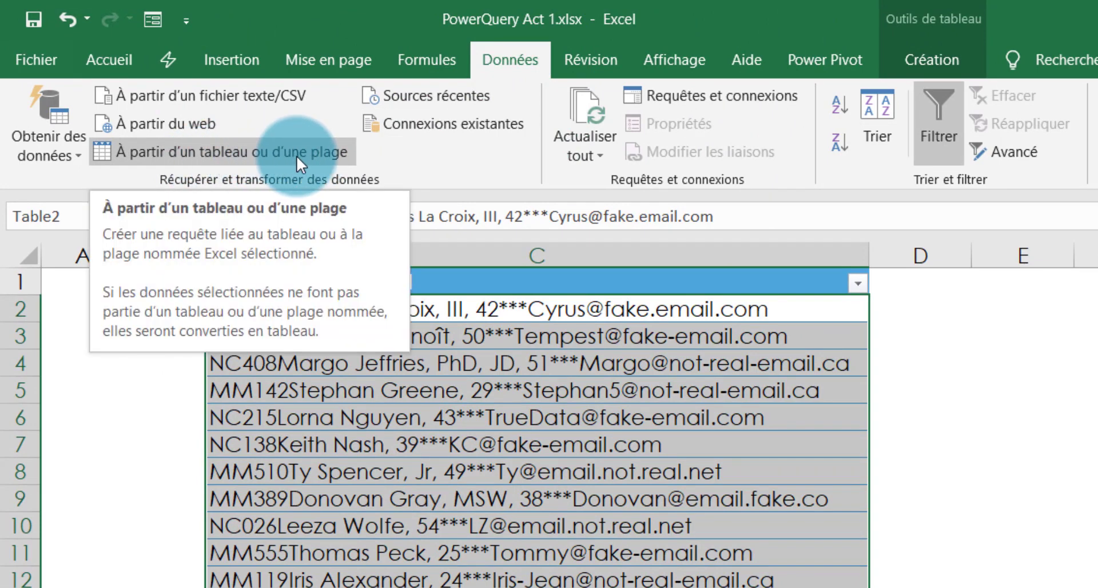
left_click(278, 153)
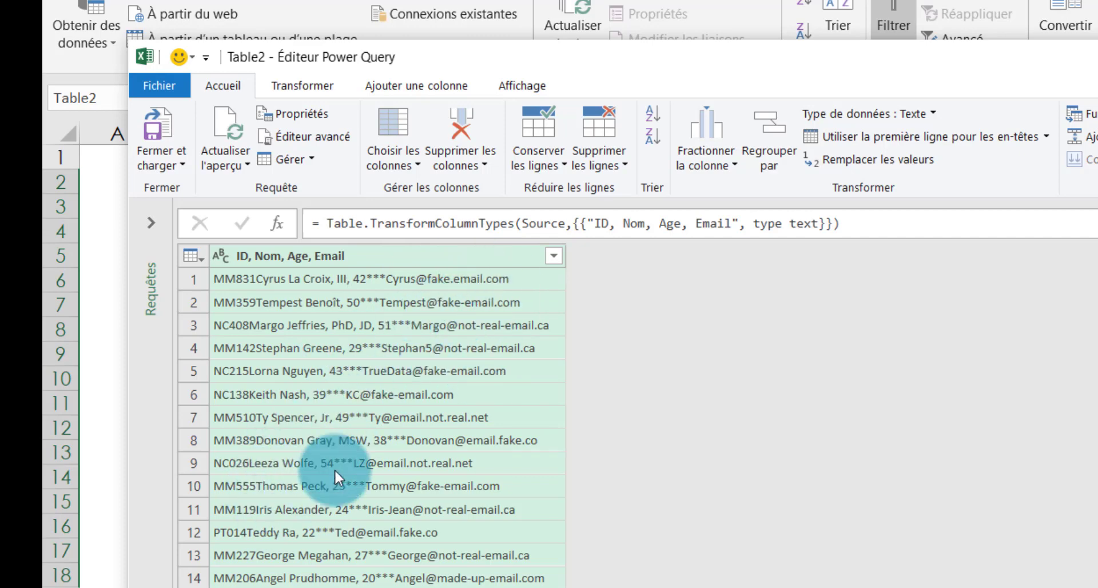
Split the combined column by the custom delimiter *** at each occurrence.
left_click(713, 122)
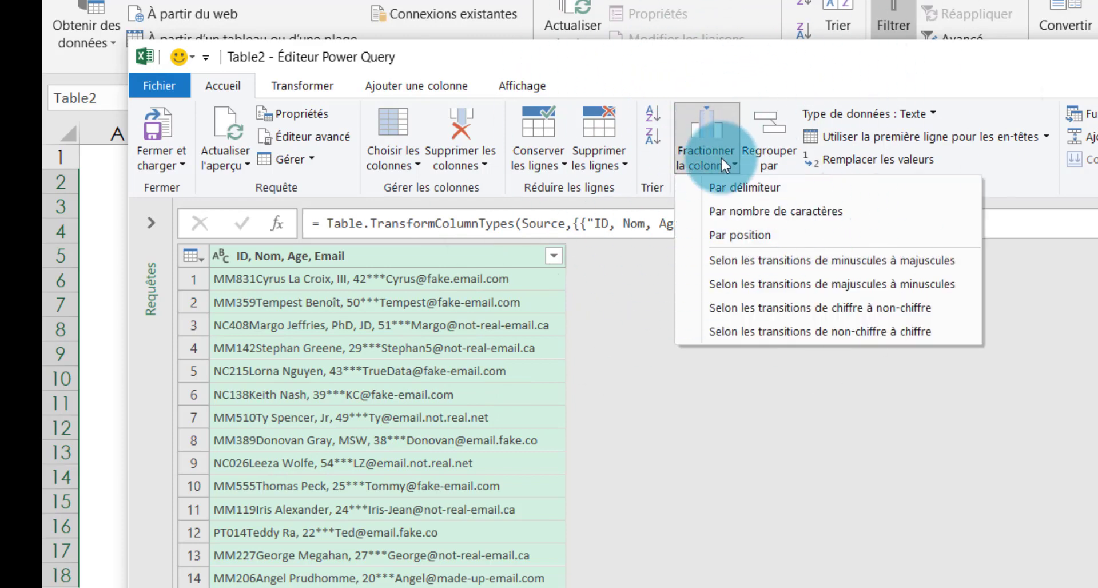
left_click(741, 190)
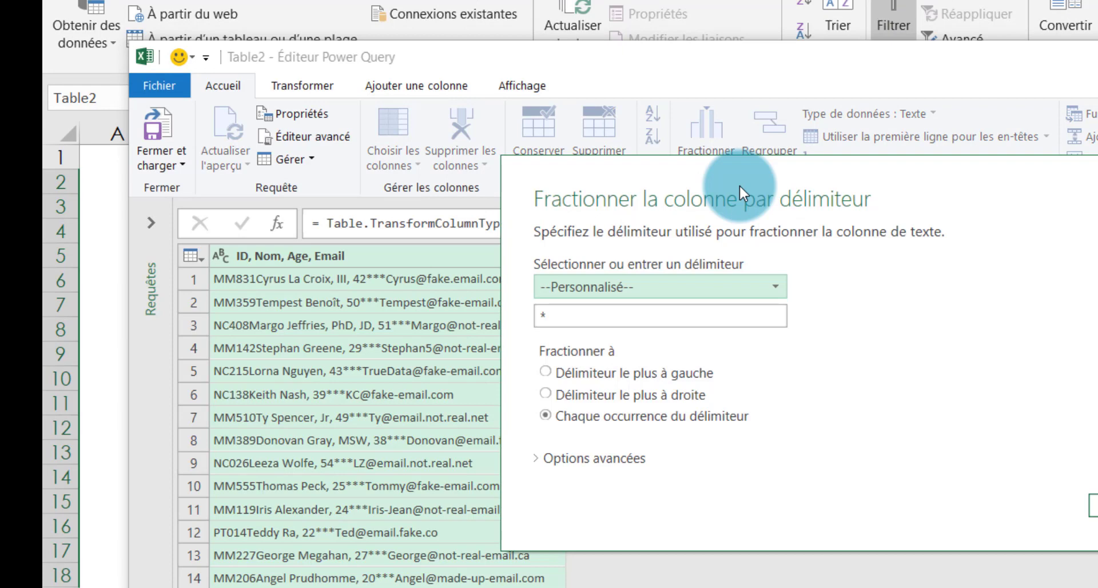
left_click(579, 311)
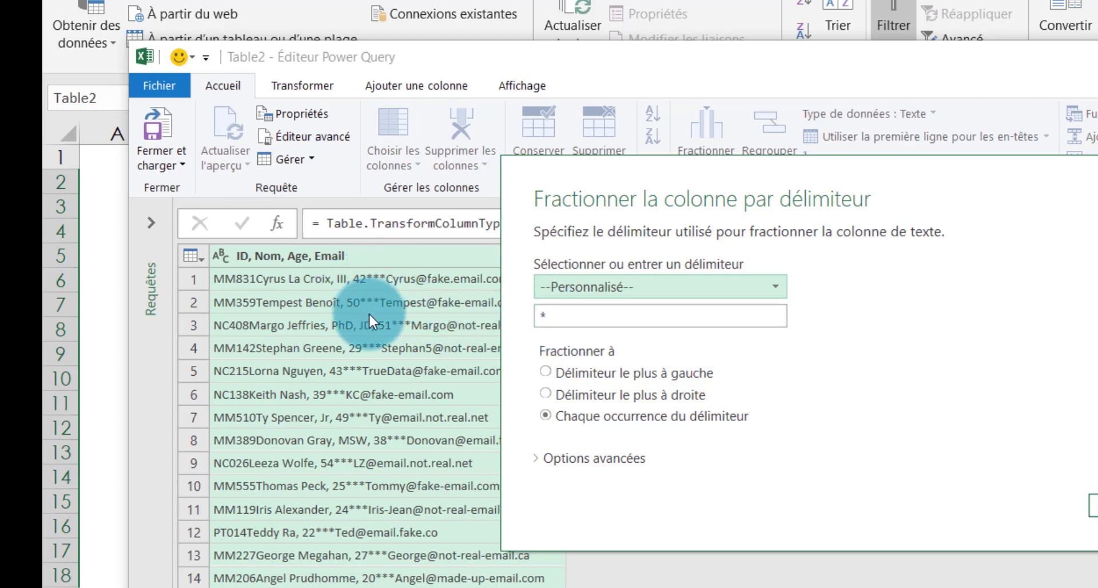
left_click(590, 314)
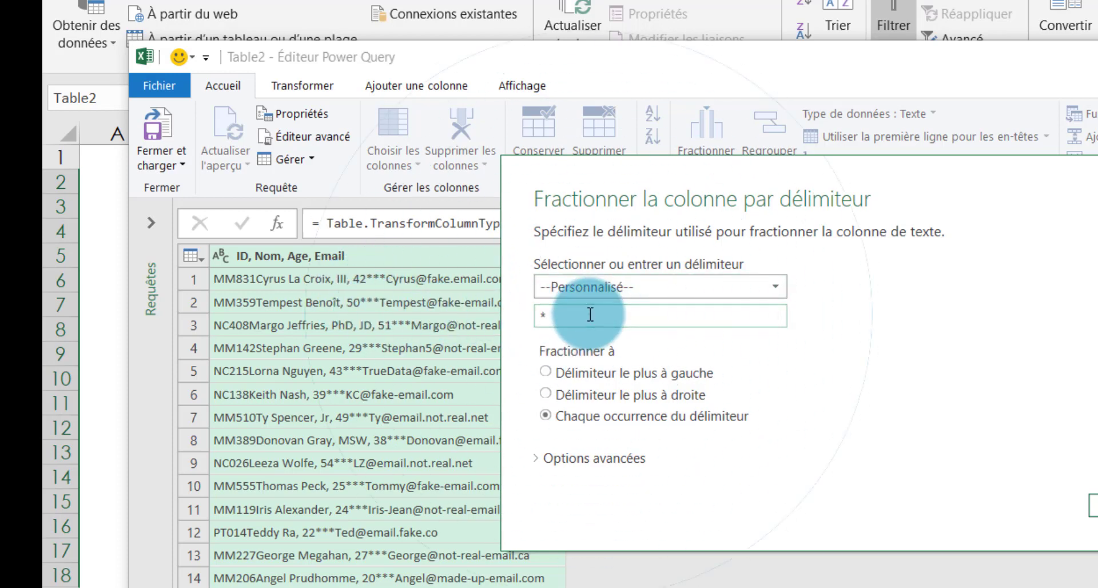
type("**")
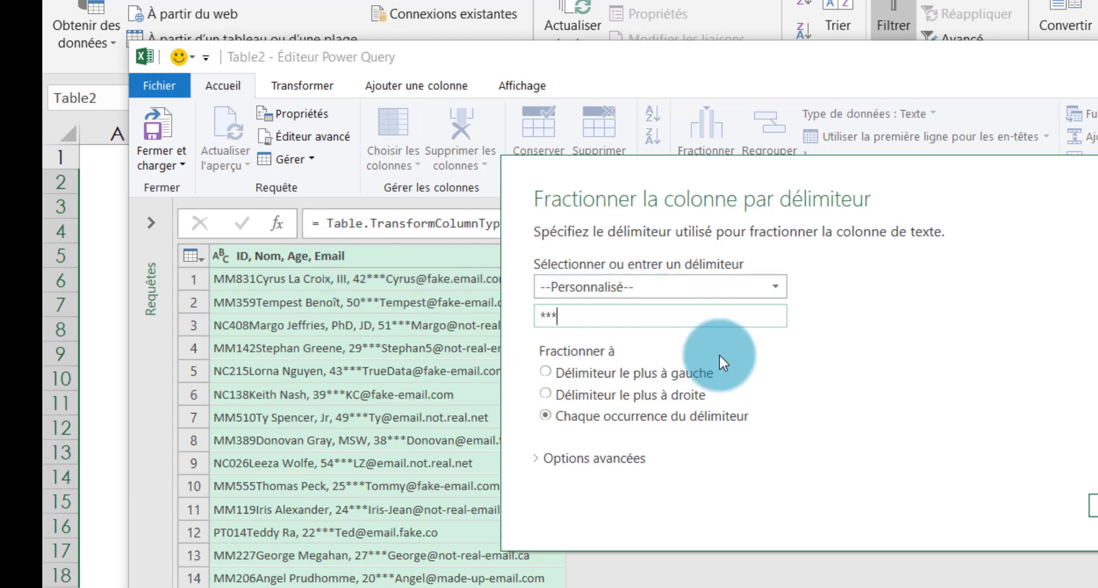
left_click(1093, 509)
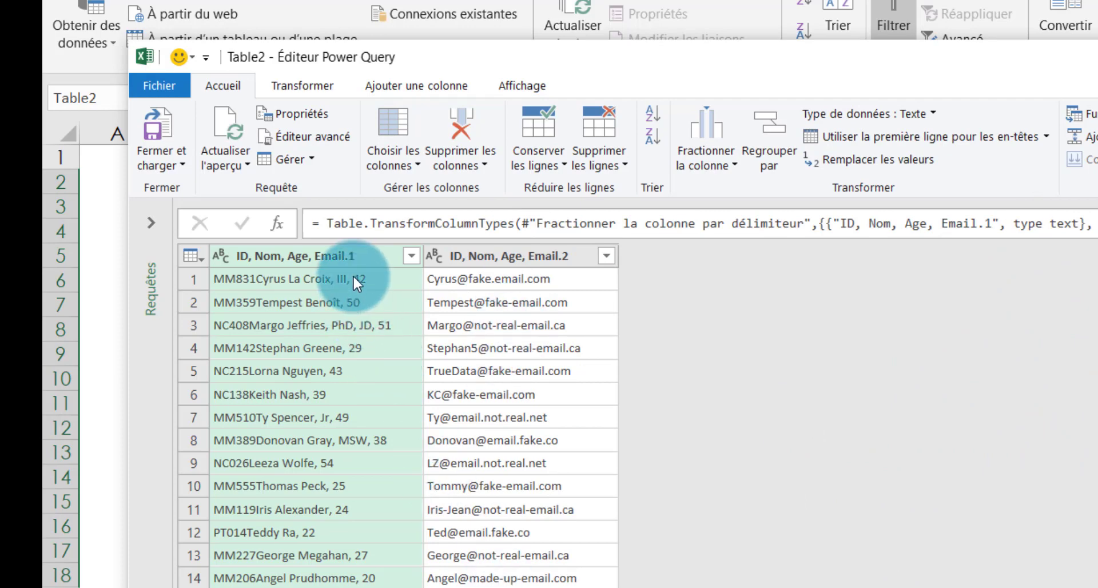
Split the ID-name-age column at its rightmost comma to put ages in their own column.
left_click(696, 143)
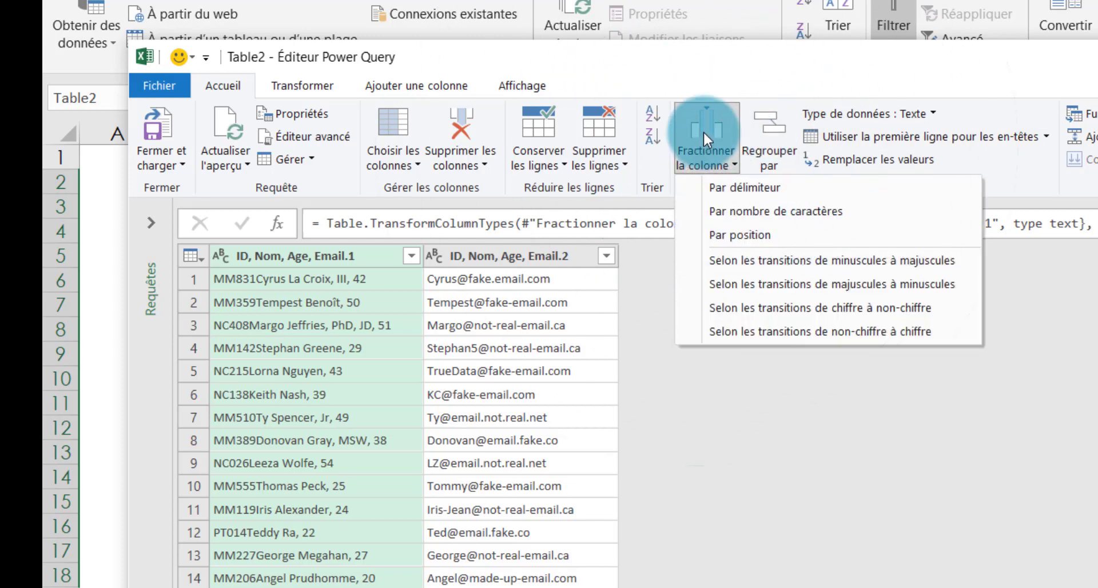
left_click(743, 187)
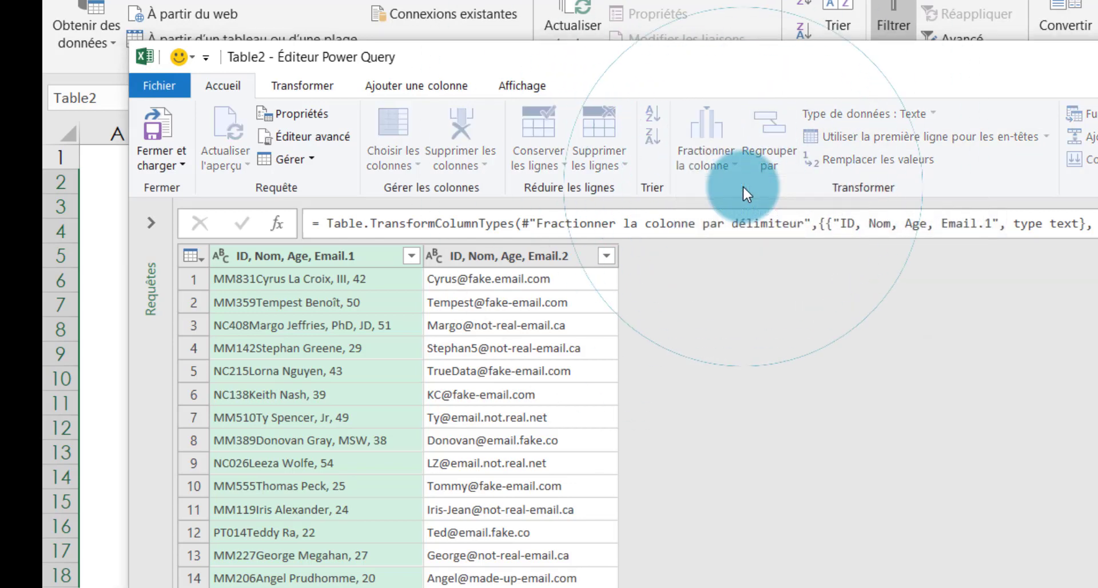
left_click(692, 307)
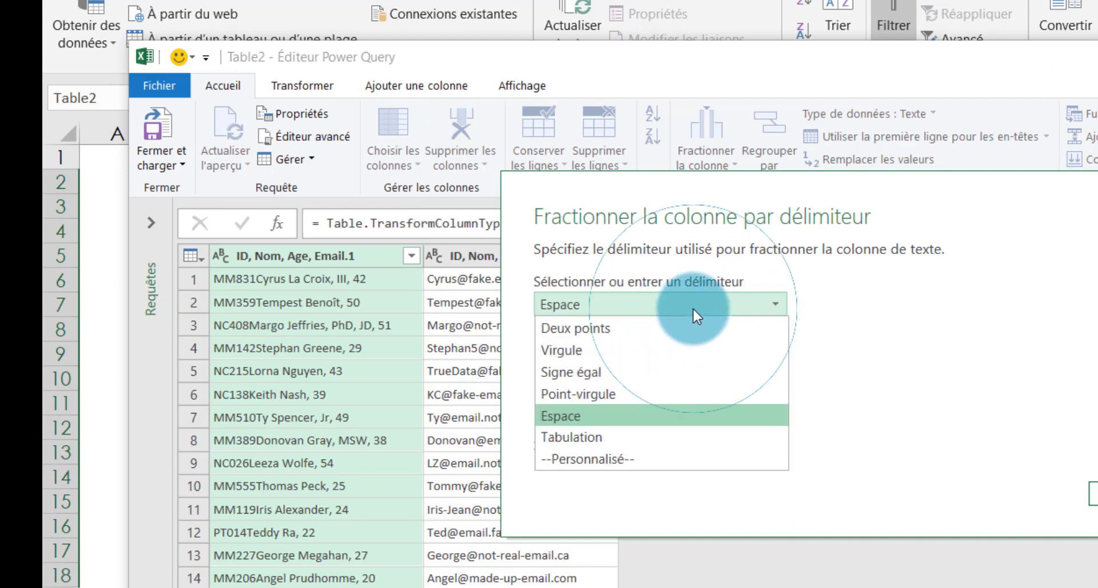
left_click(617, 463)
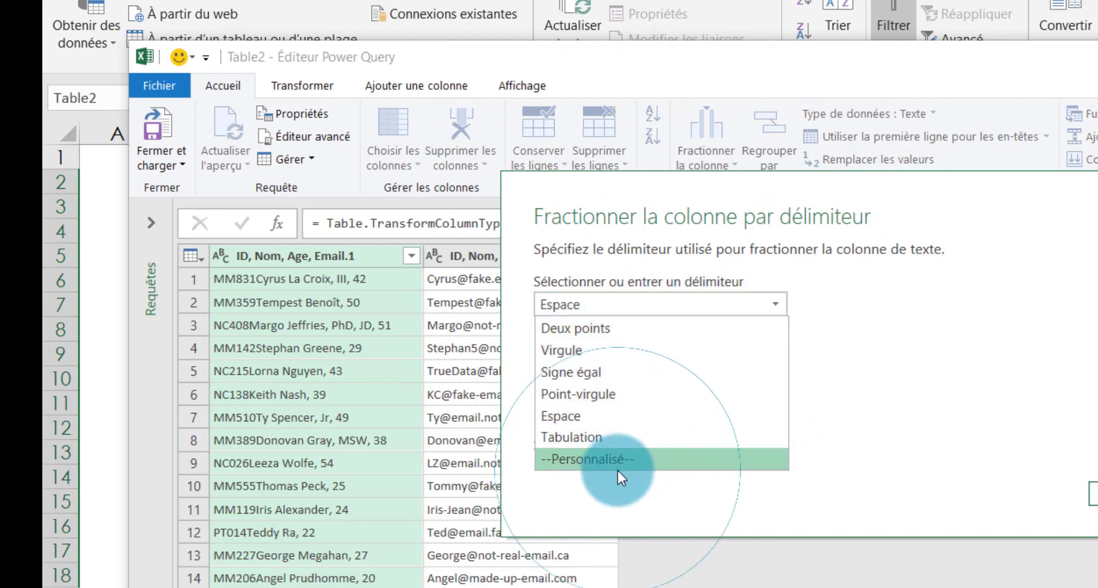
left_click(547, 335)
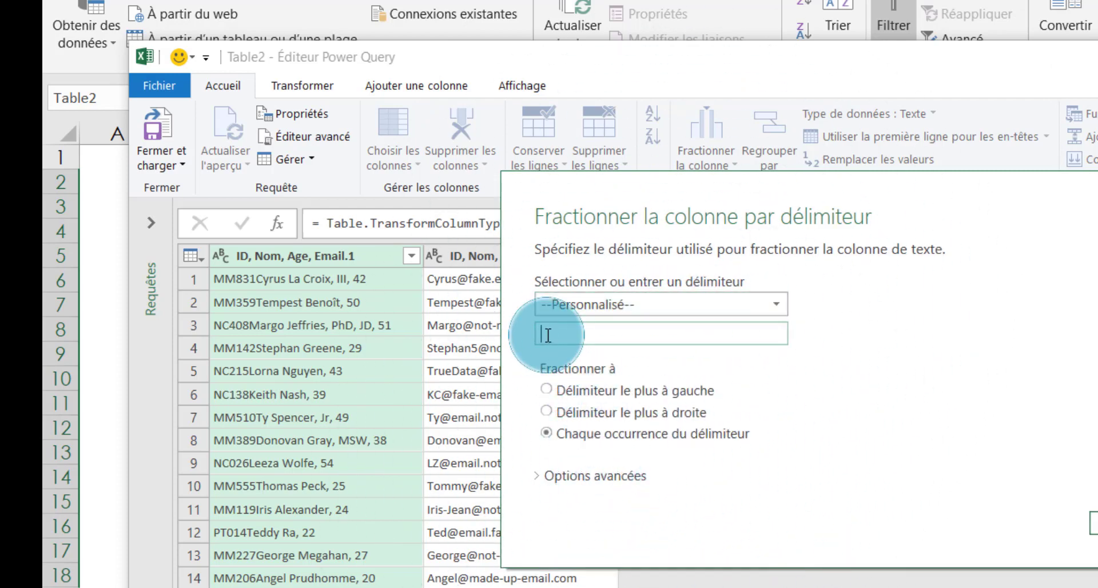
type(",")
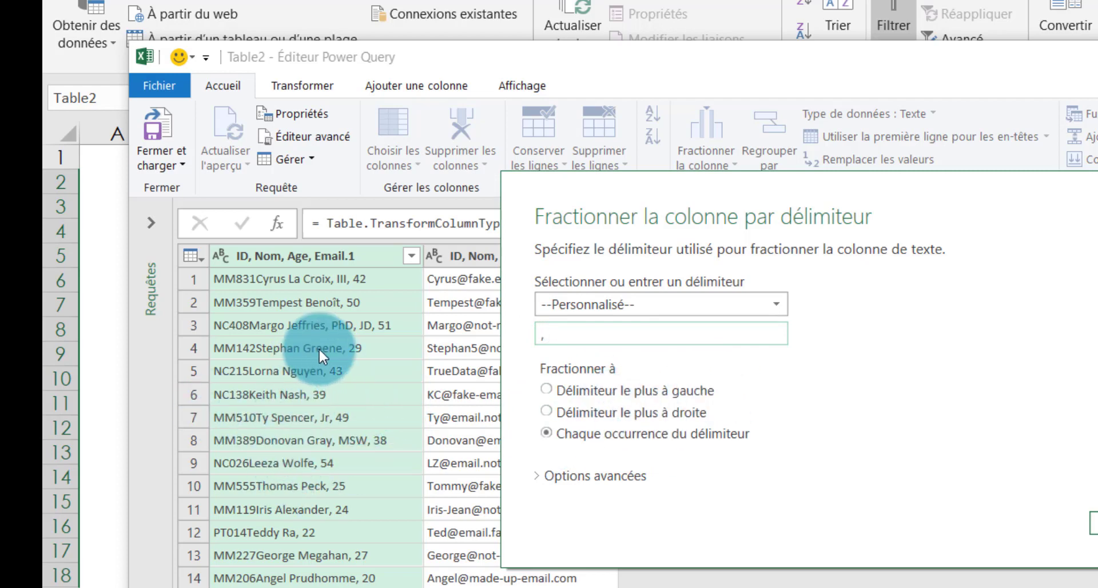
left_click(561, 412)
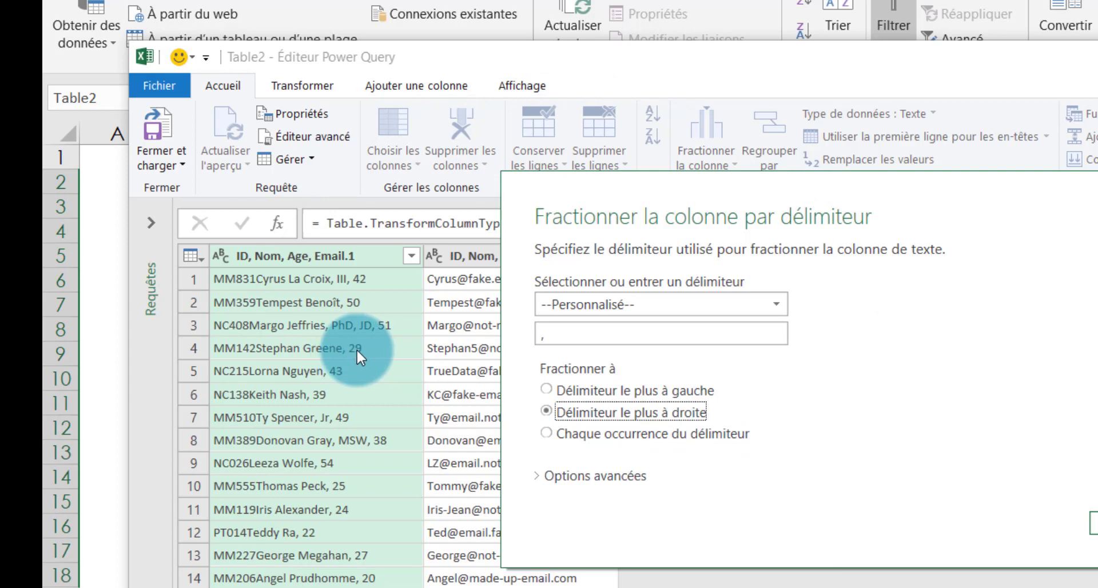
left_click(1093, 523)
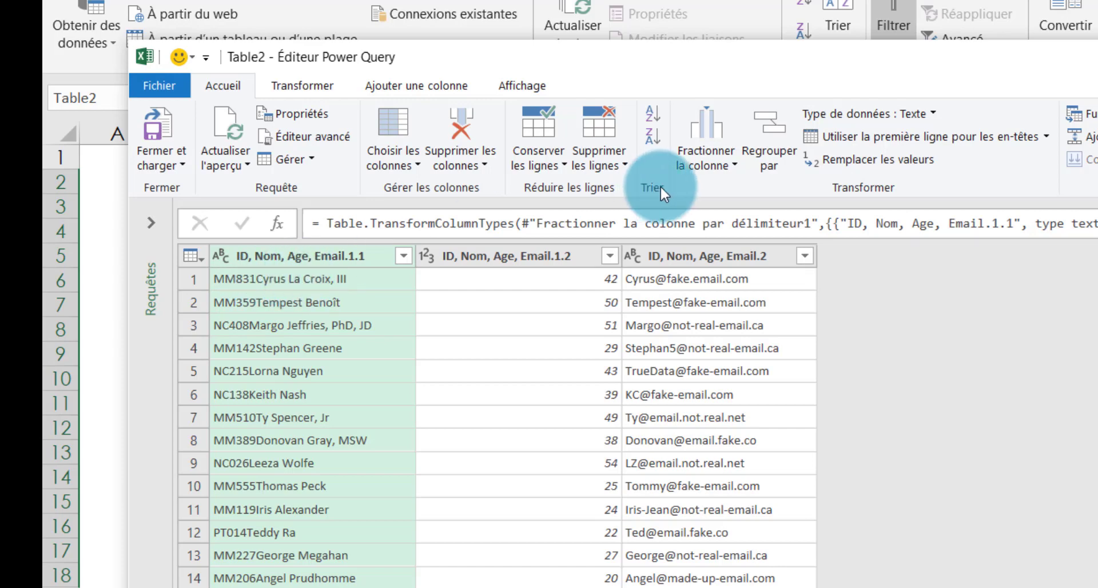
Split IDs like MM831 from the names at the digit-to-letter transition.
left_click(710, 153)
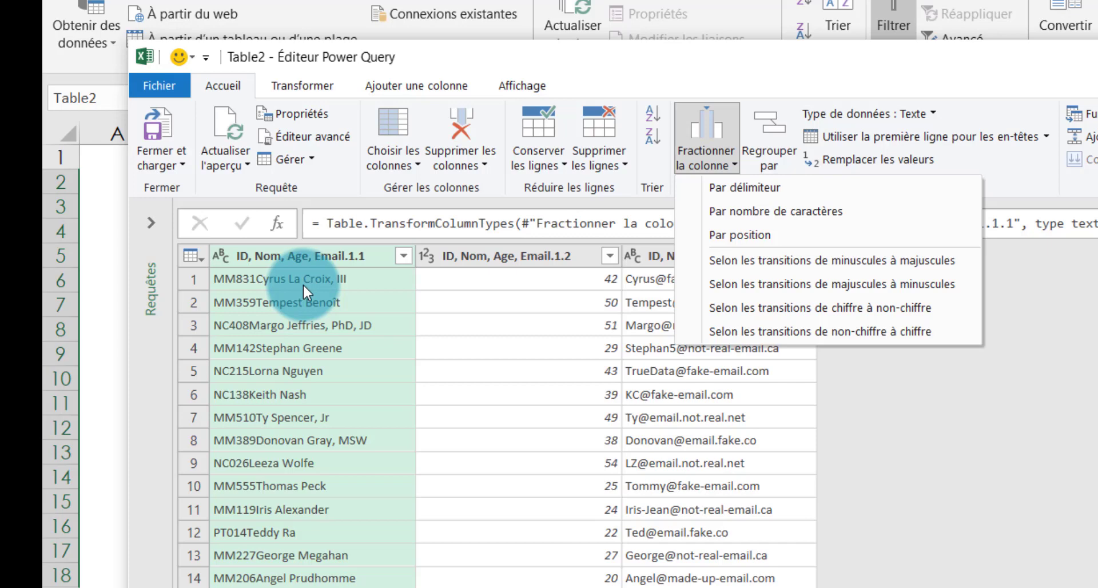
left_click(851, 309)
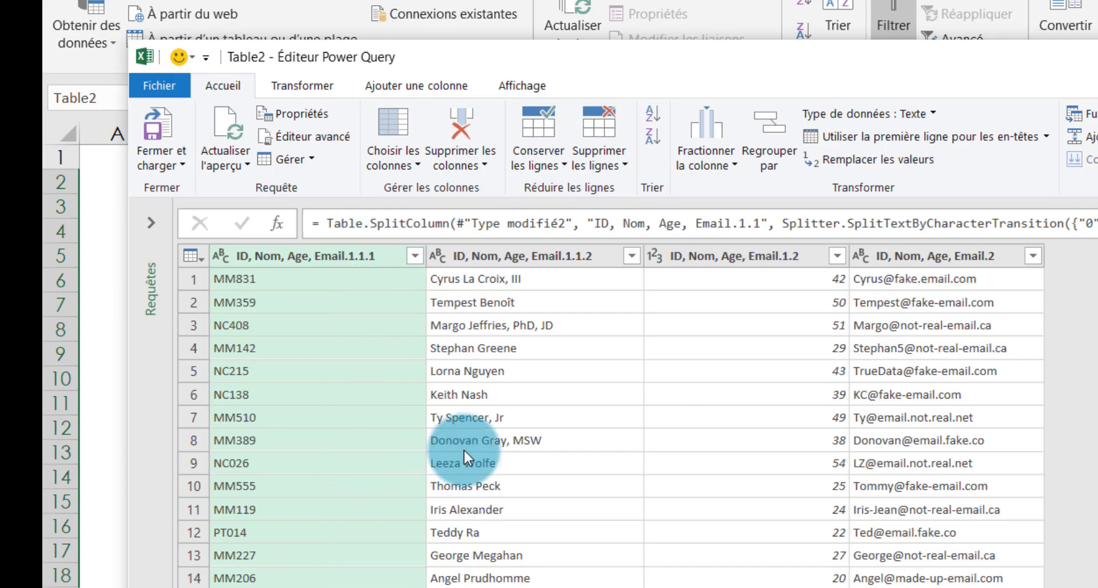
left_click_drag(786, 64, 1092, 88)
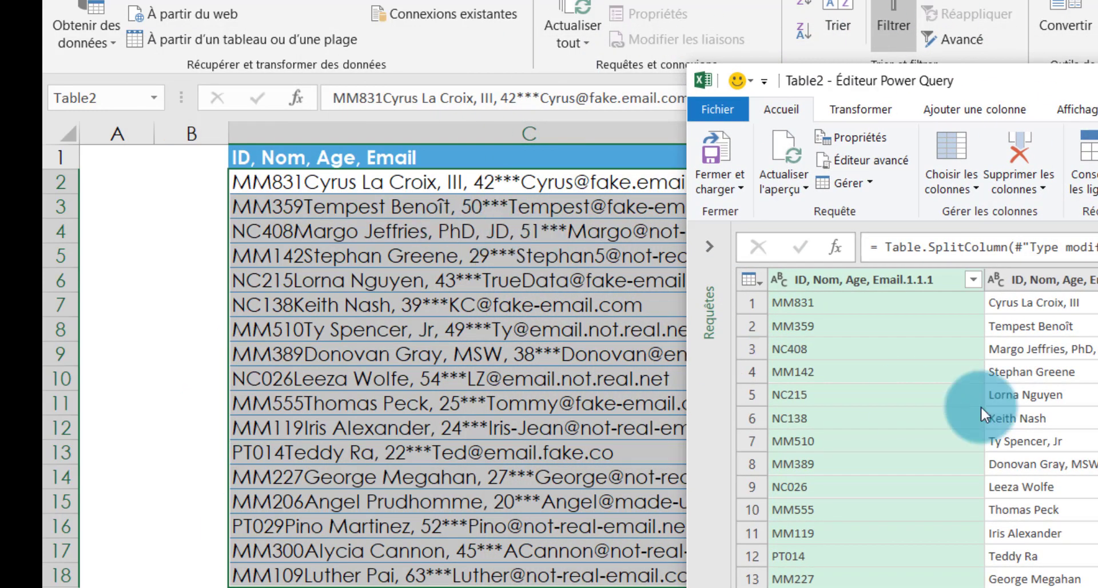
Rename the four split columns to ID, Nom, Age and Email.
left_click_drag(1086, 81, 764, 98)
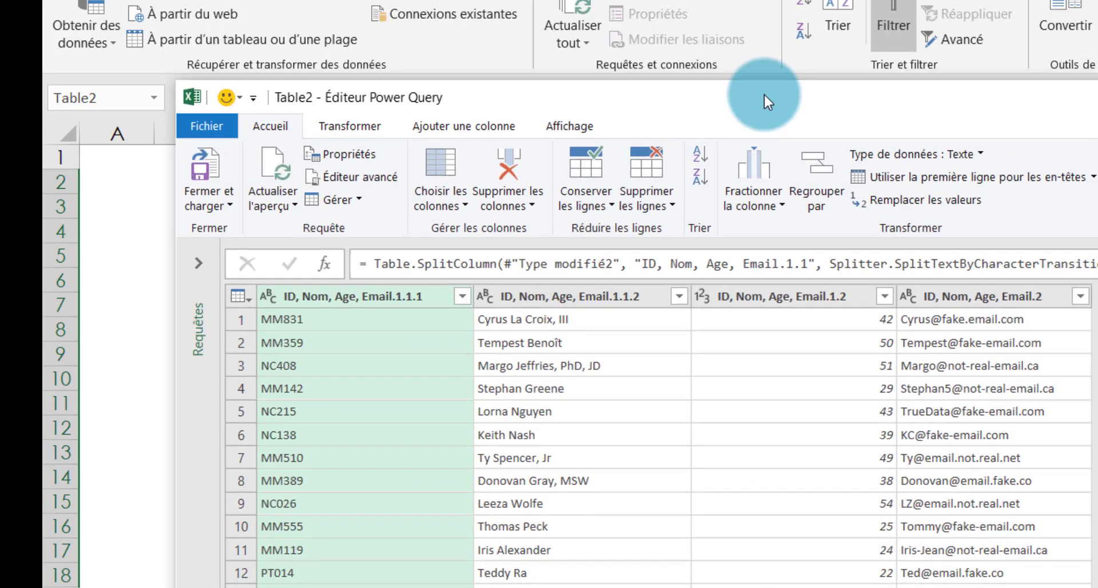
double_click(370, 295)
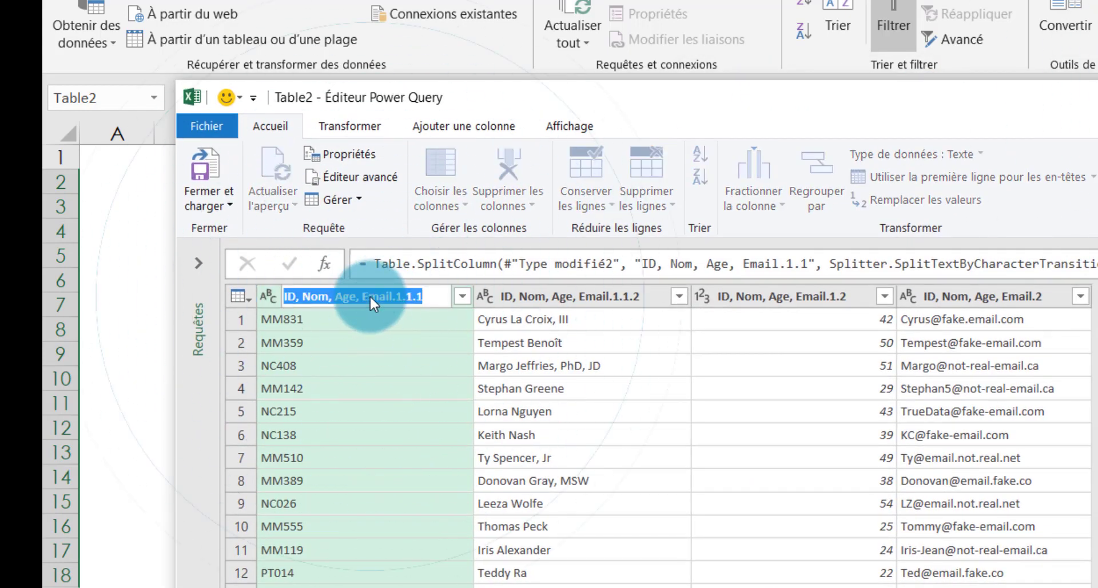
type("ID")
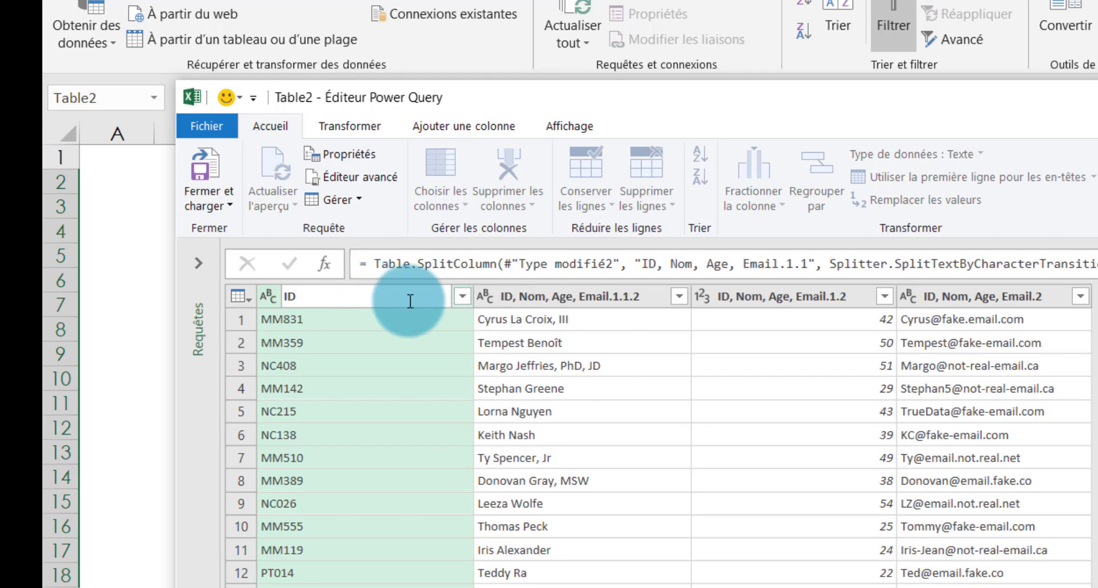
double_click(562, 297)
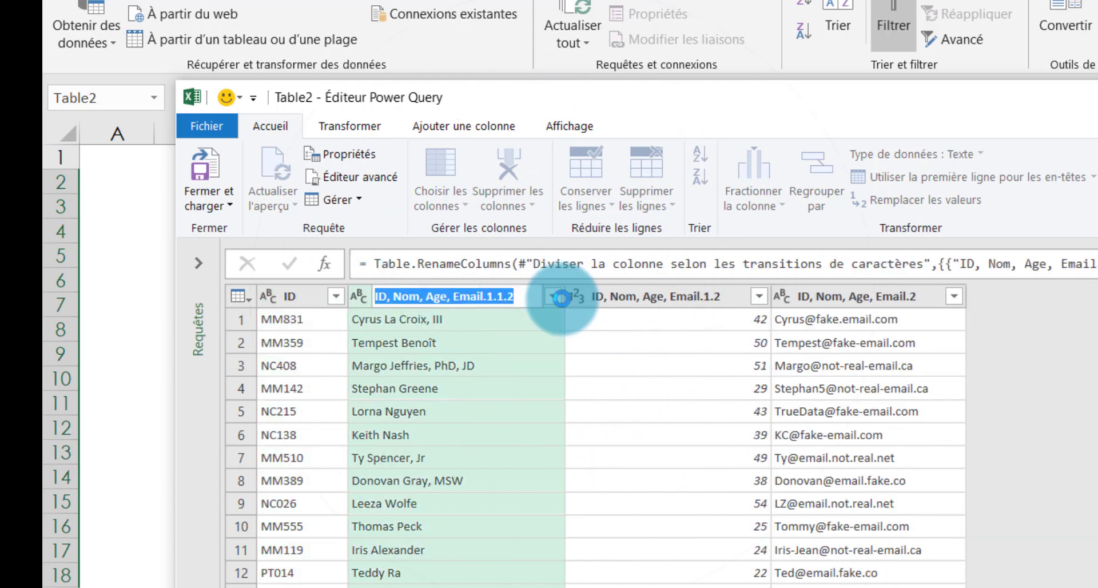
type("Nom")
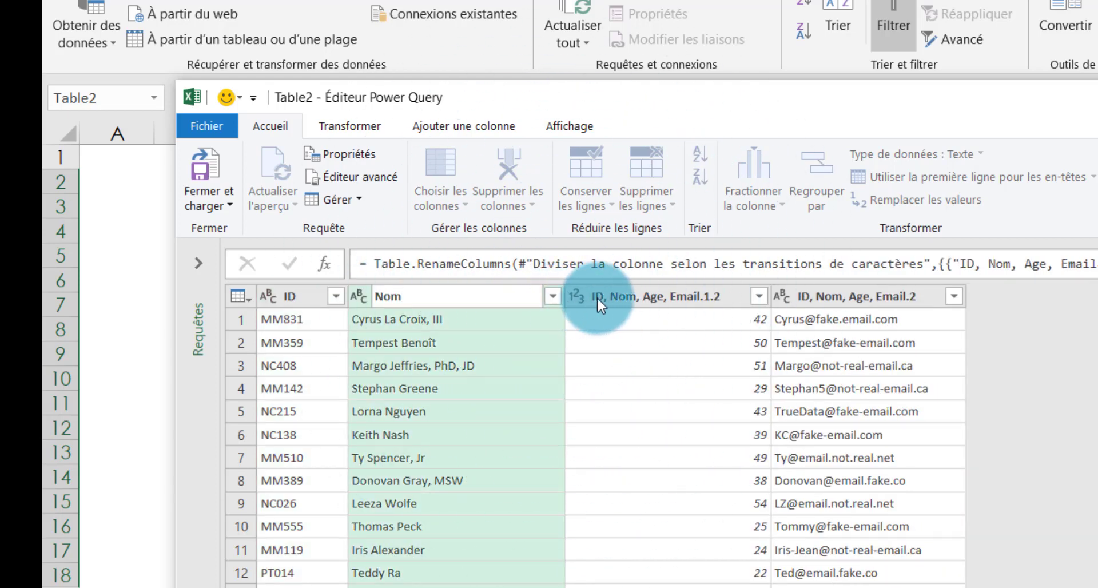
double_click(615, 294)
type("A")
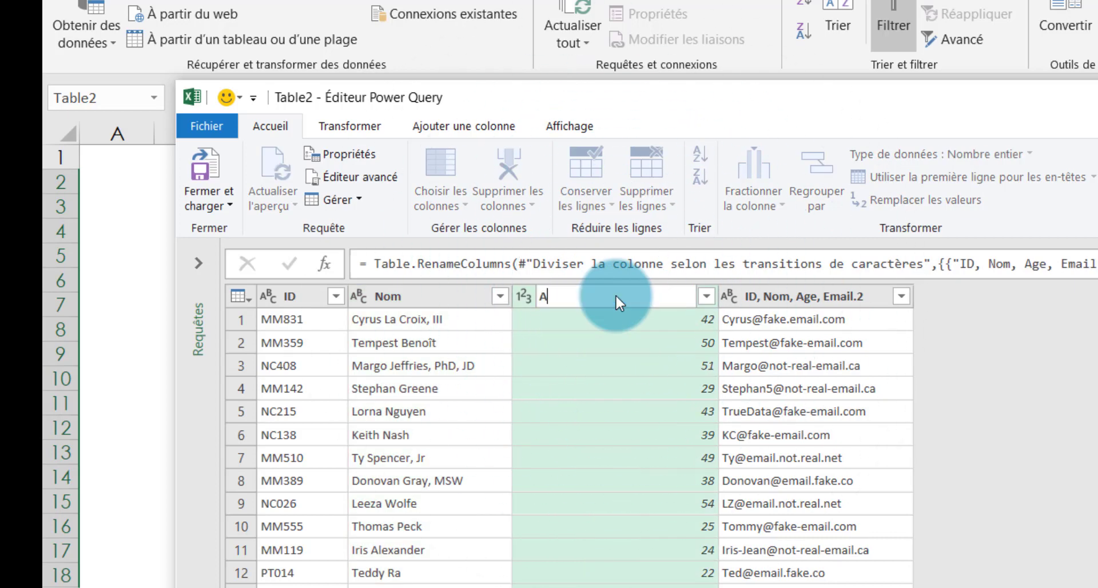
type("ge")
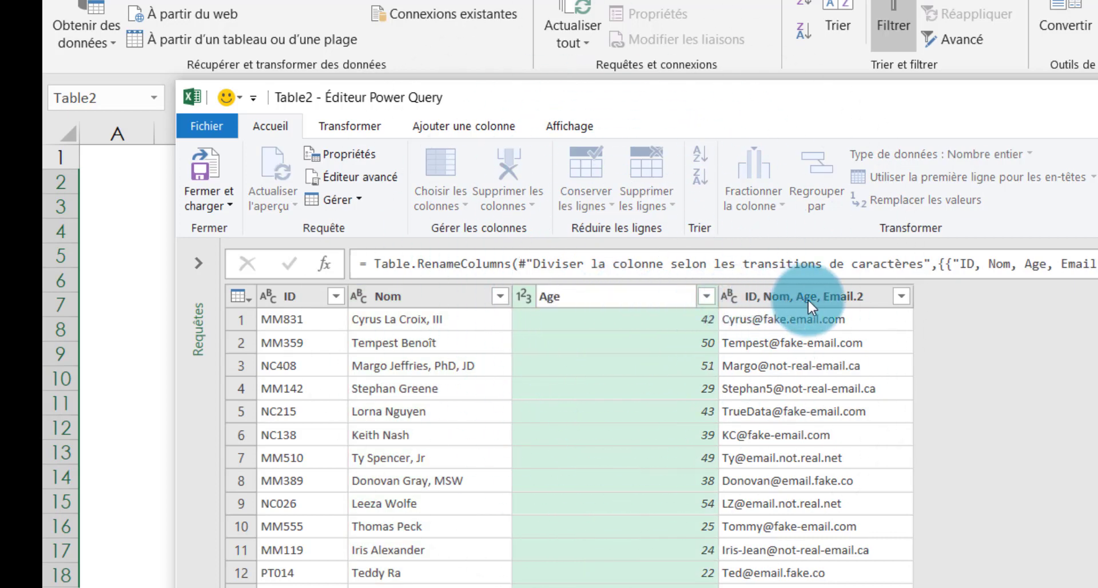
left_click(808, 298)
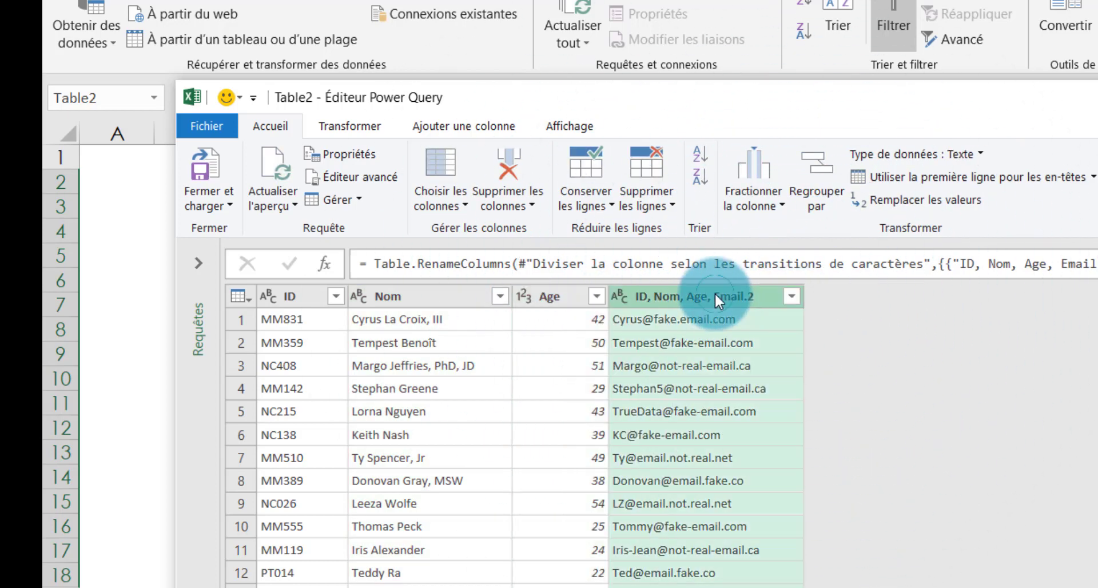
double_click(715, 295)
type("Emai")
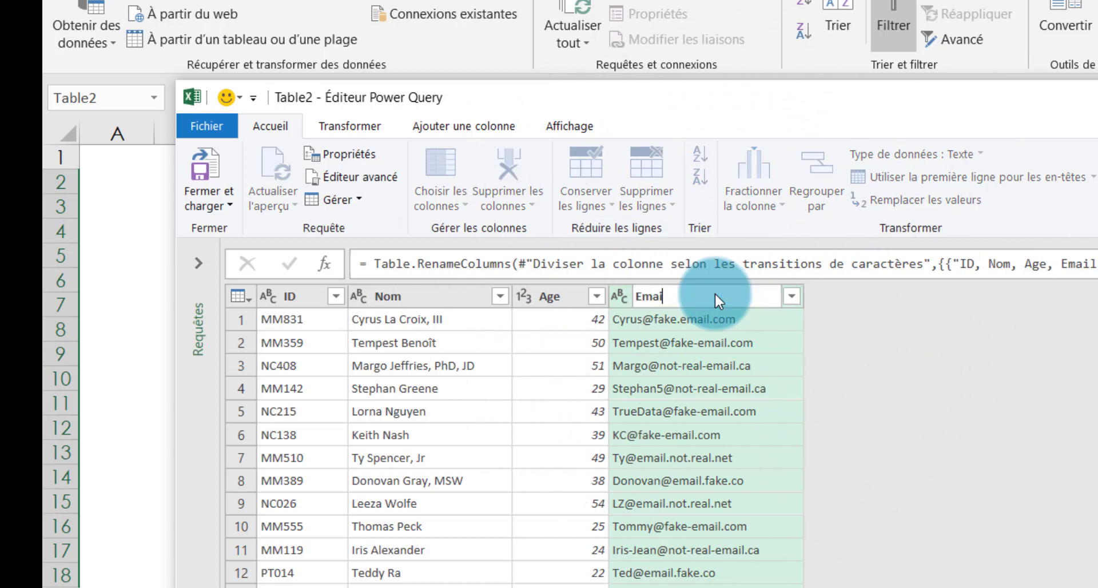
type("l")
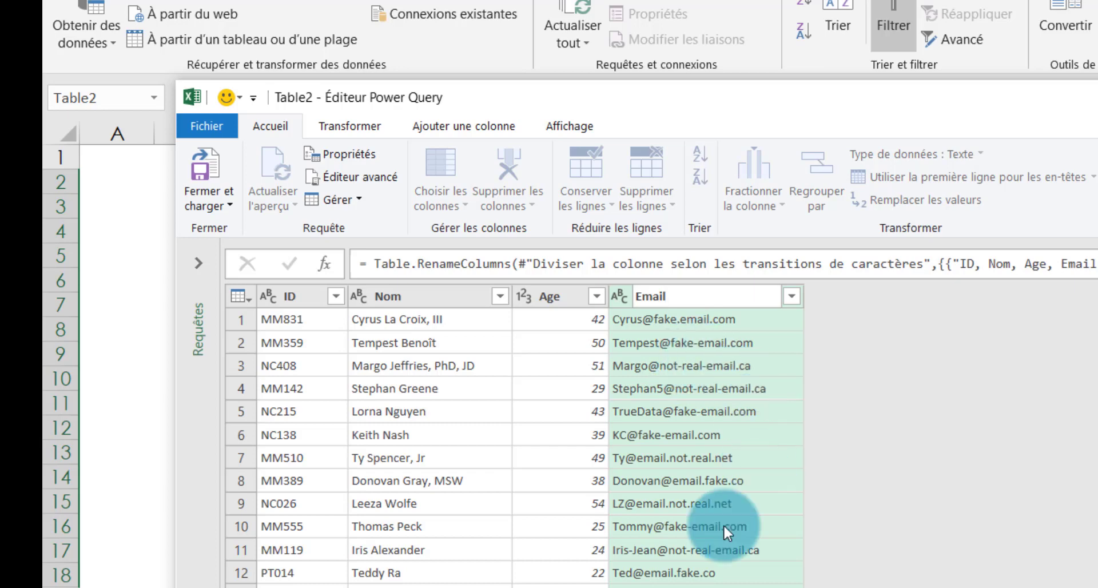
left_click(226, 204)
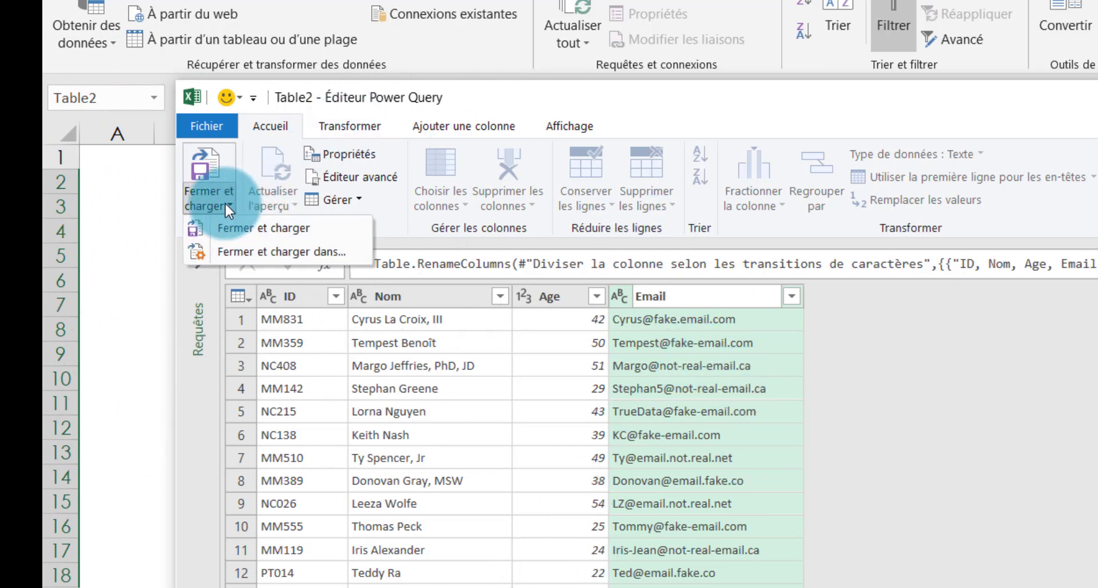
Close the editor and load the separated contact table into Excel.
left_click(269, 229)
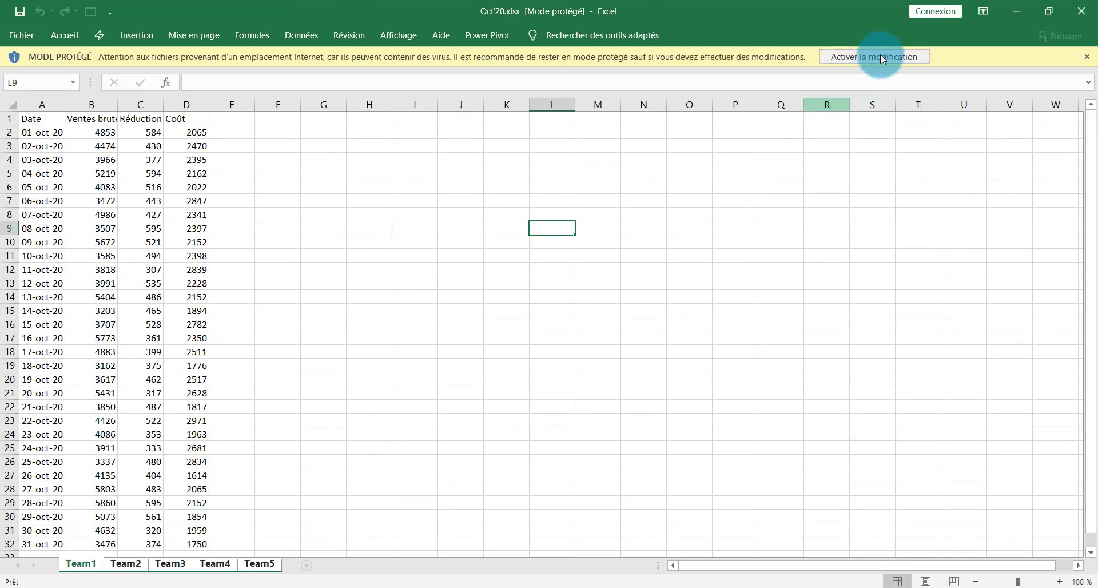
Enable editing of Oct'20.xlsx and widen columns B and C to fit their contents.
left_click(881, 56)
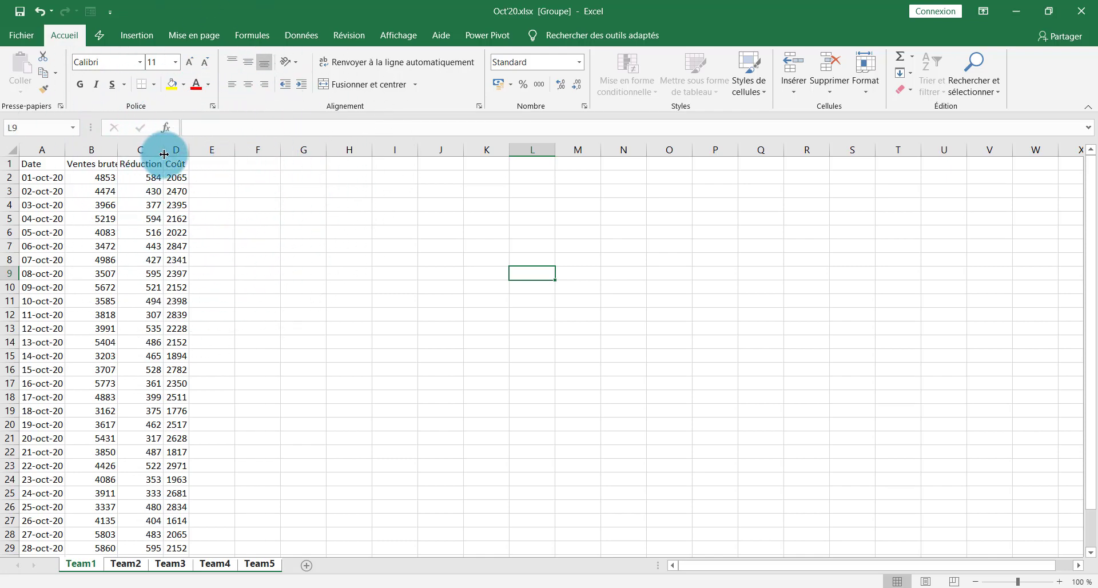
double_click(164, 150)
left_click_drag(116, 153, 148, 154)
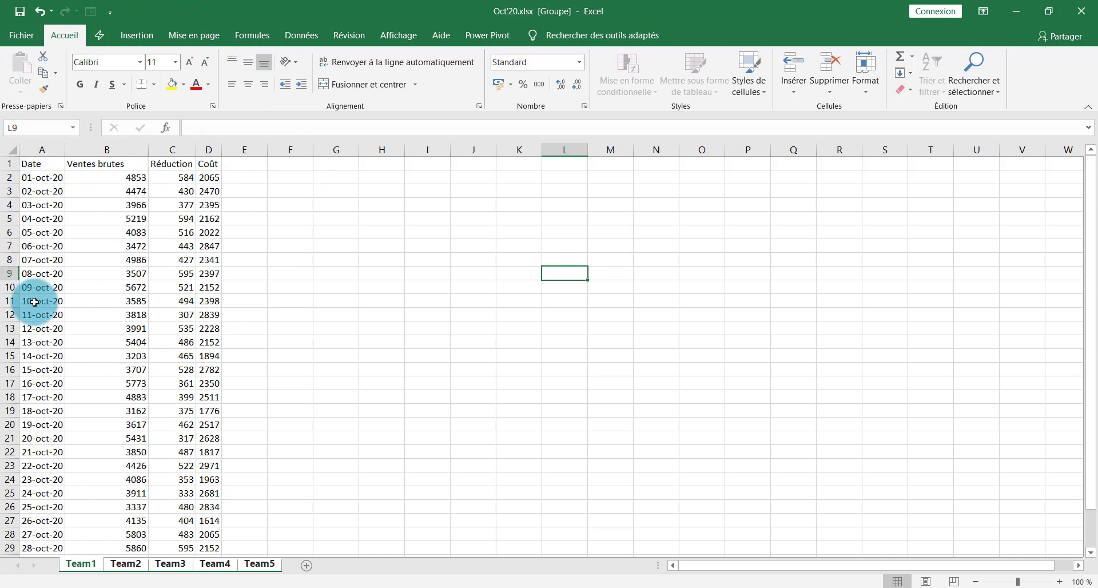
Browse through sheets Team1 to Team5, ending on Team2.
left_click(123, 557)
left_click(171, 563)
left_click(226, 566)
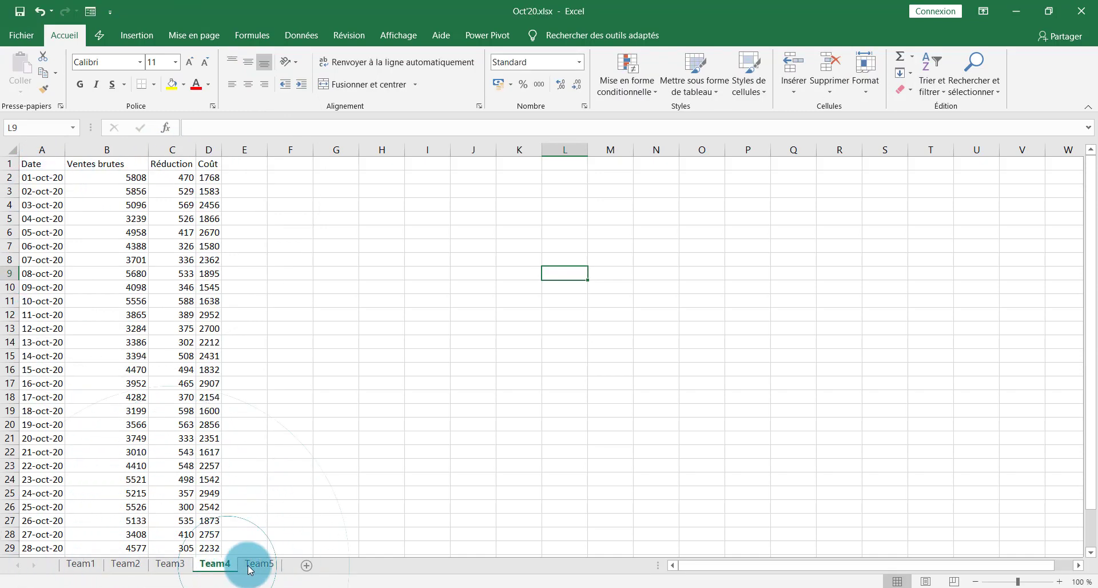
left_click(258, 565)
left_click(68, 569)
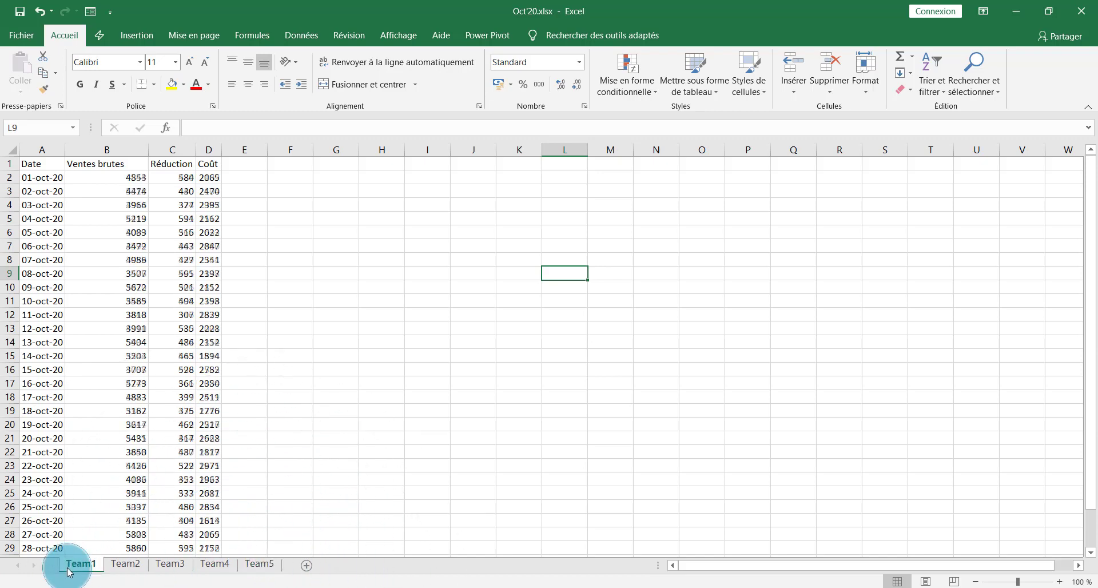
left_click(124, 566)
left_click(248, 566)
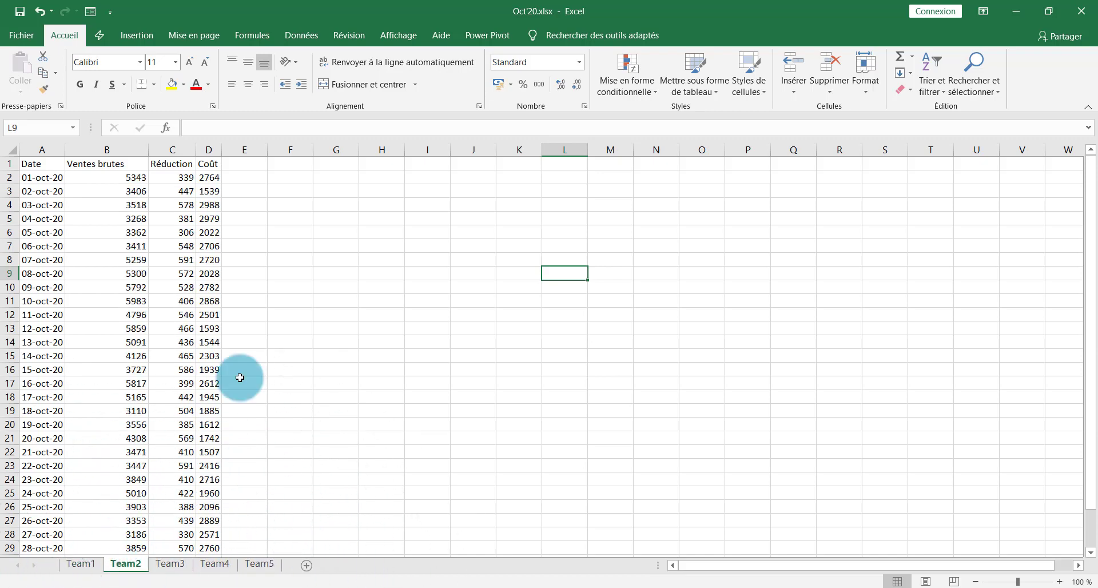
Close Oct'20.xlsx without saving and start the new blank workbook Classeur1.
left_click(1082, 13)
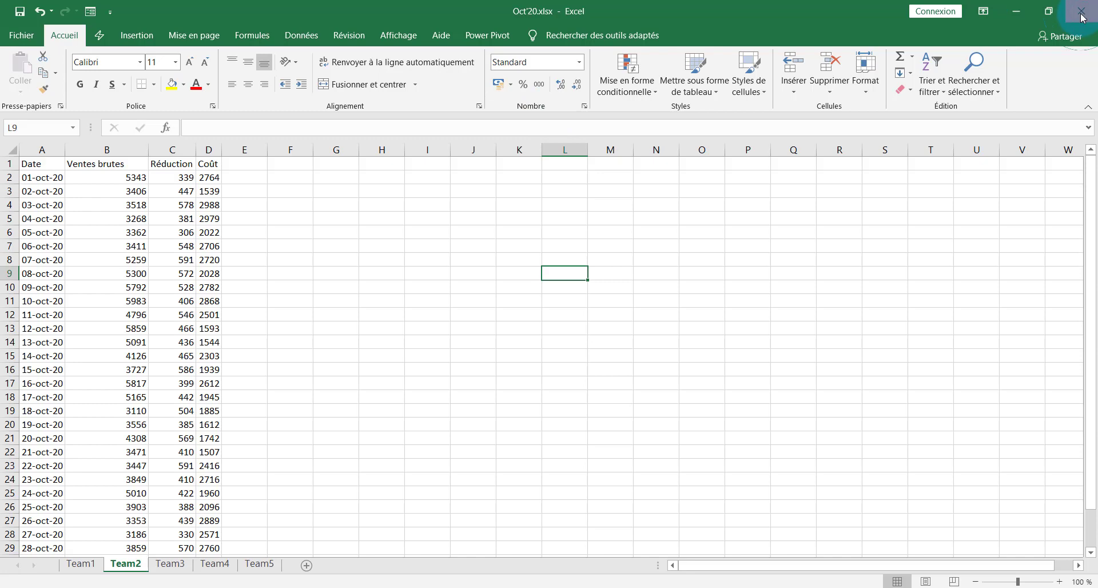
left_click(582, 324)
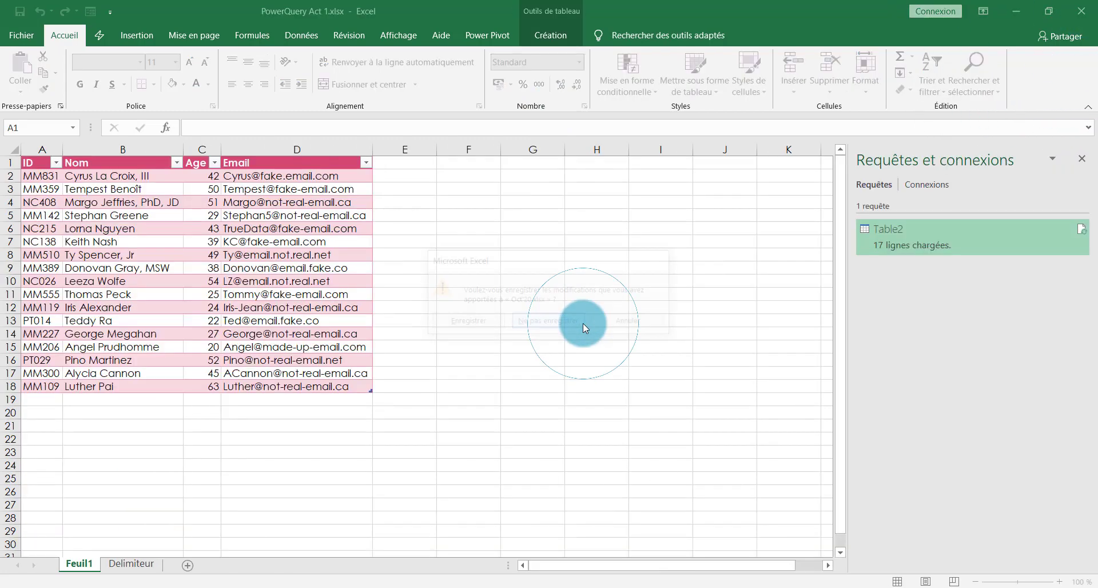
left_click(513, 261)
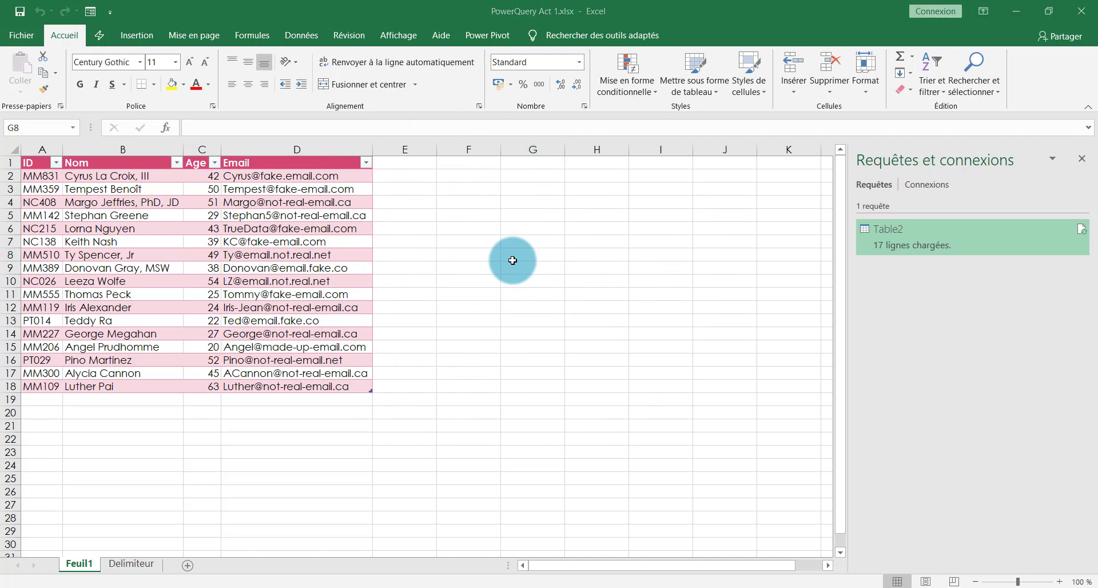
key("ctrl+n")
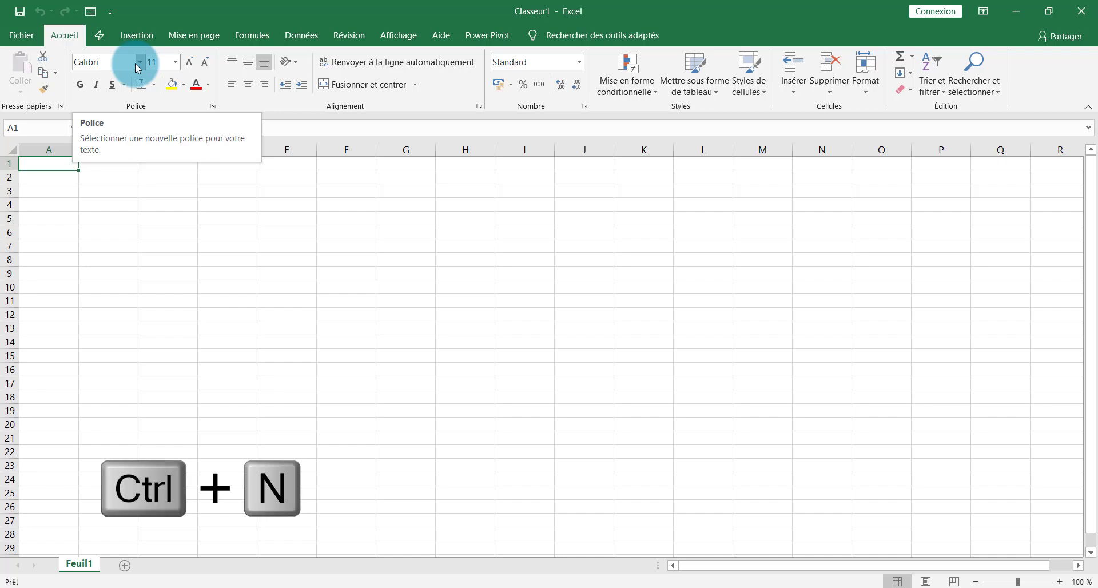
Import Oct'20.xlsx from the Bureau folder using Données > À partir d'un classeur.
left_click(317, 38)
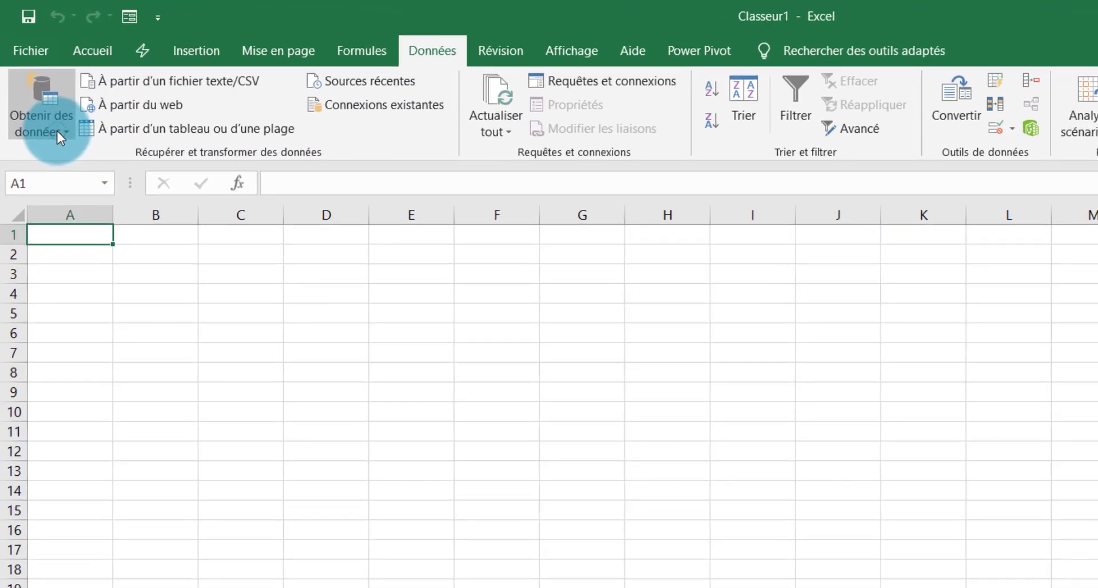
left_click(51, 94)
mouse_move(120, 180)
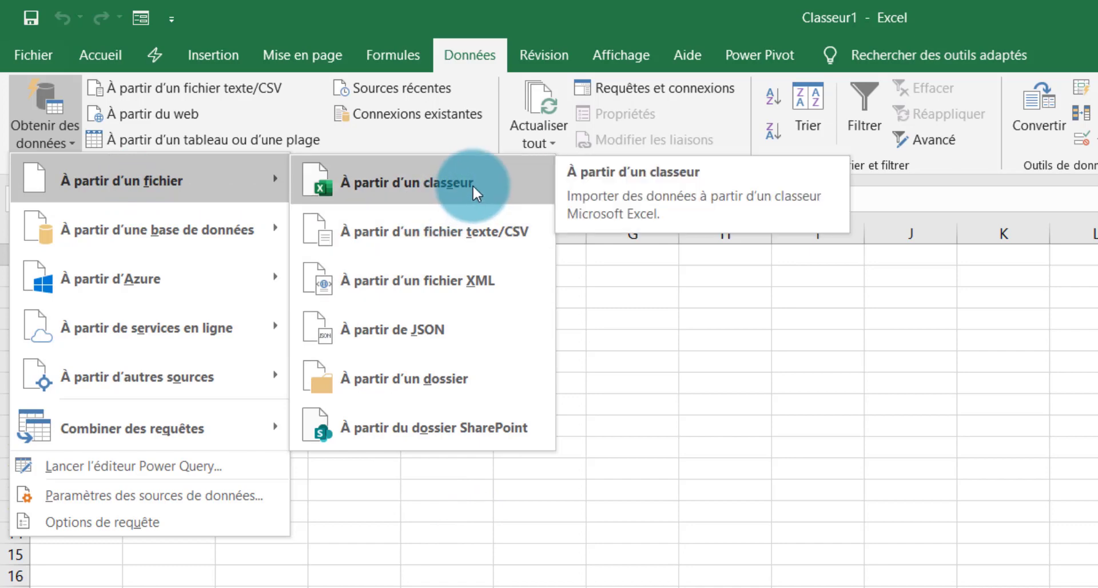
left_click(472, 184)
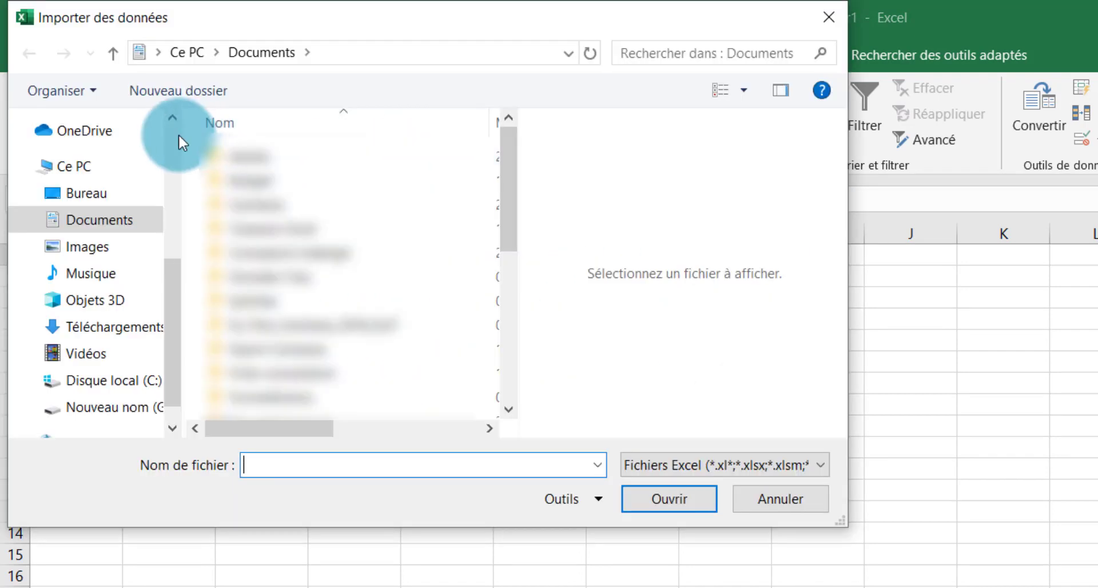
left_click(87, 194)
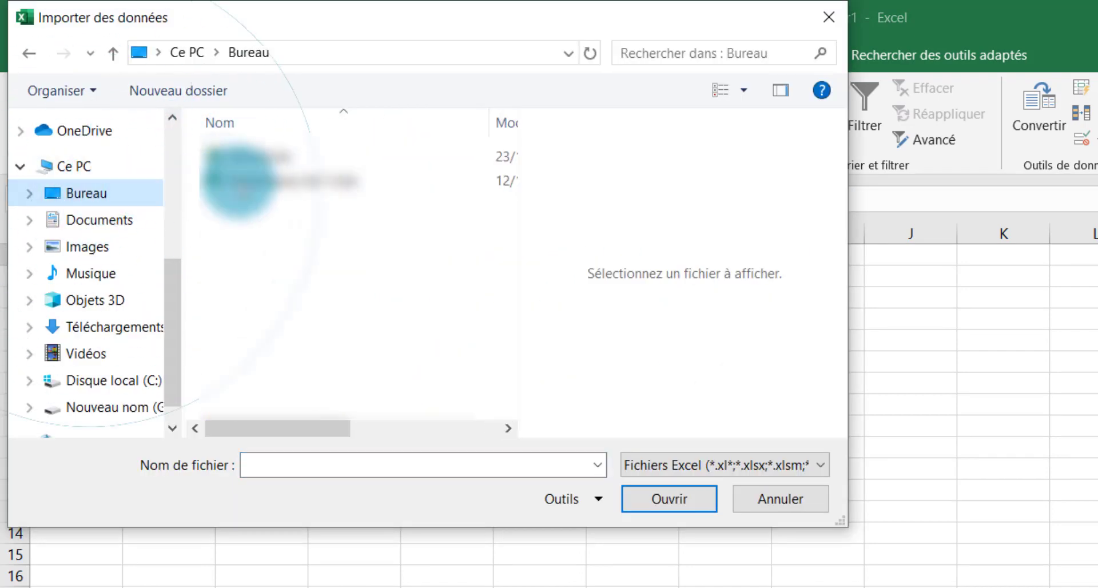
left_click(292, 155)
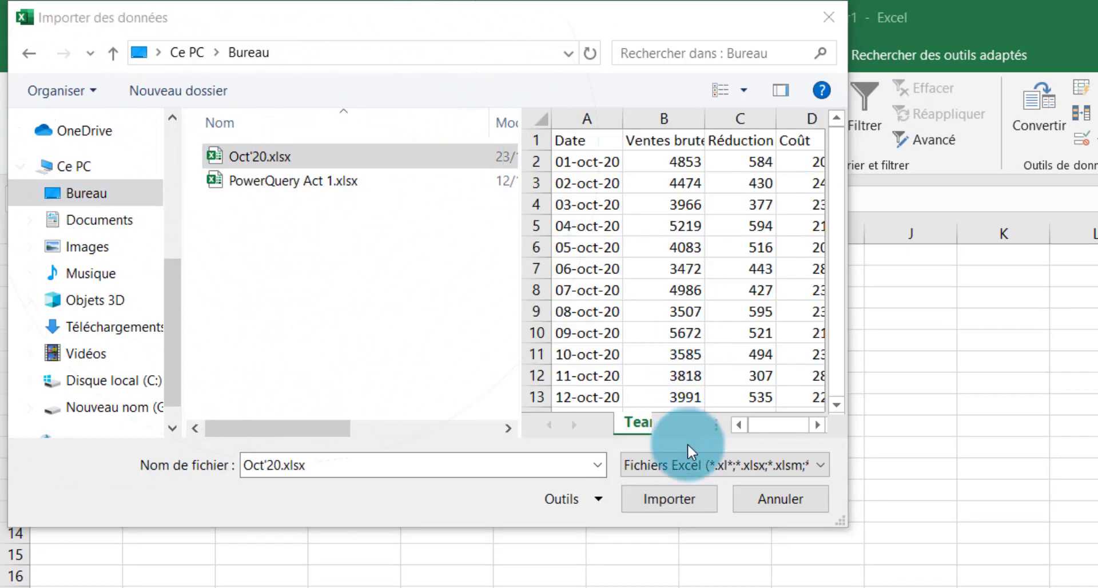
left_click(678, 497)
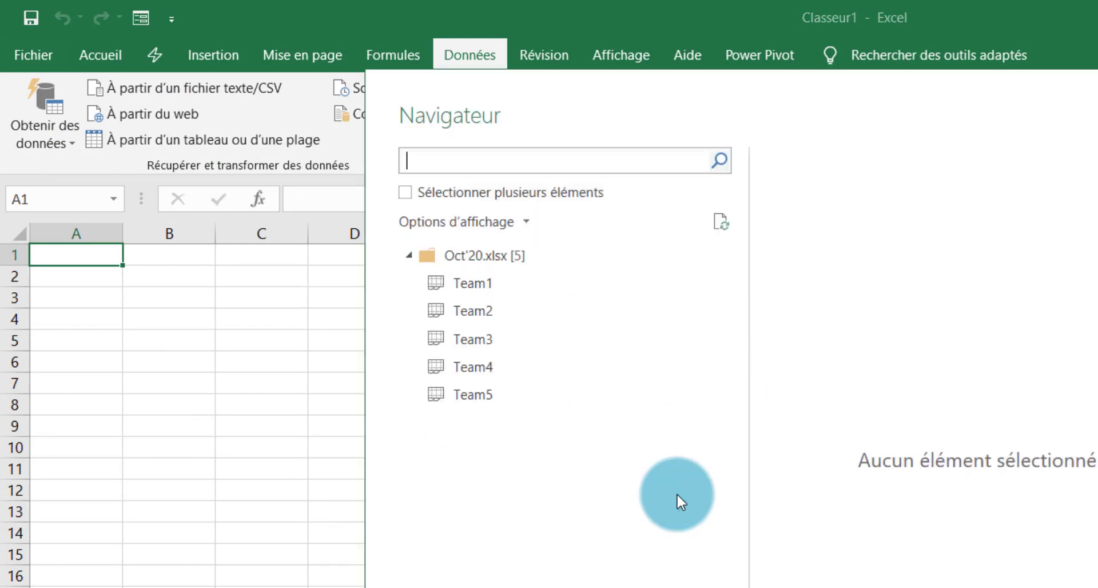
Open the Team1 sheet in Power Query Editor and select its Date column.
left_click(503, 286)
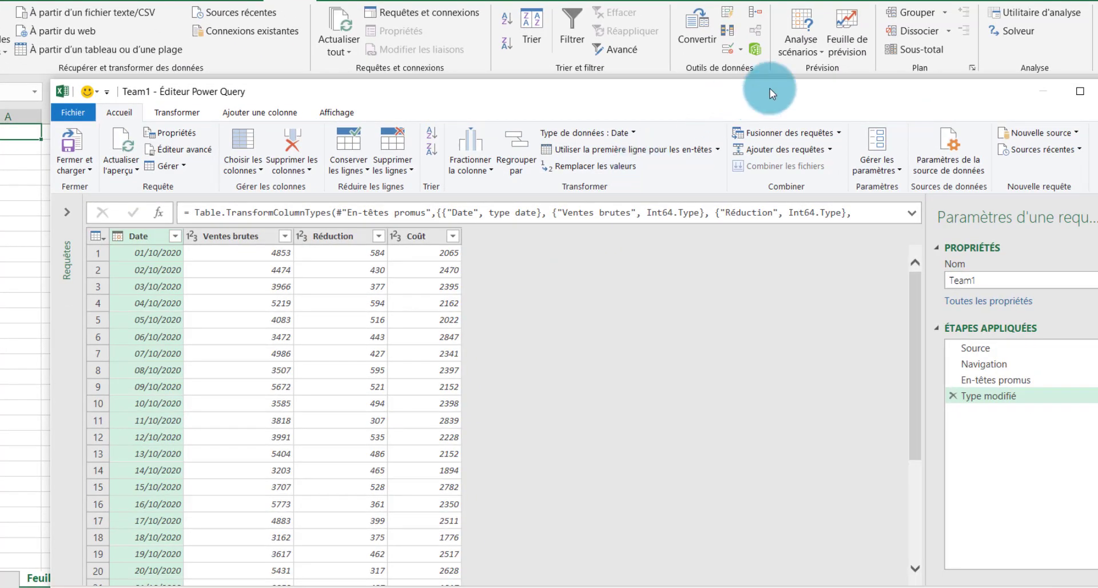
left_click_drag(770, 89, 736, 0)
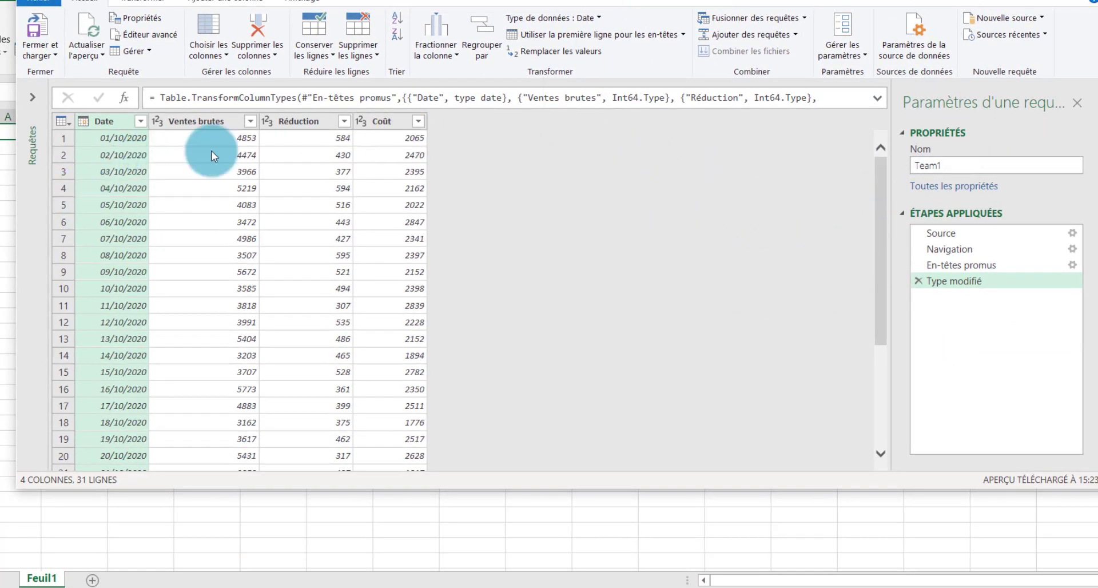
left_click(408, 122)
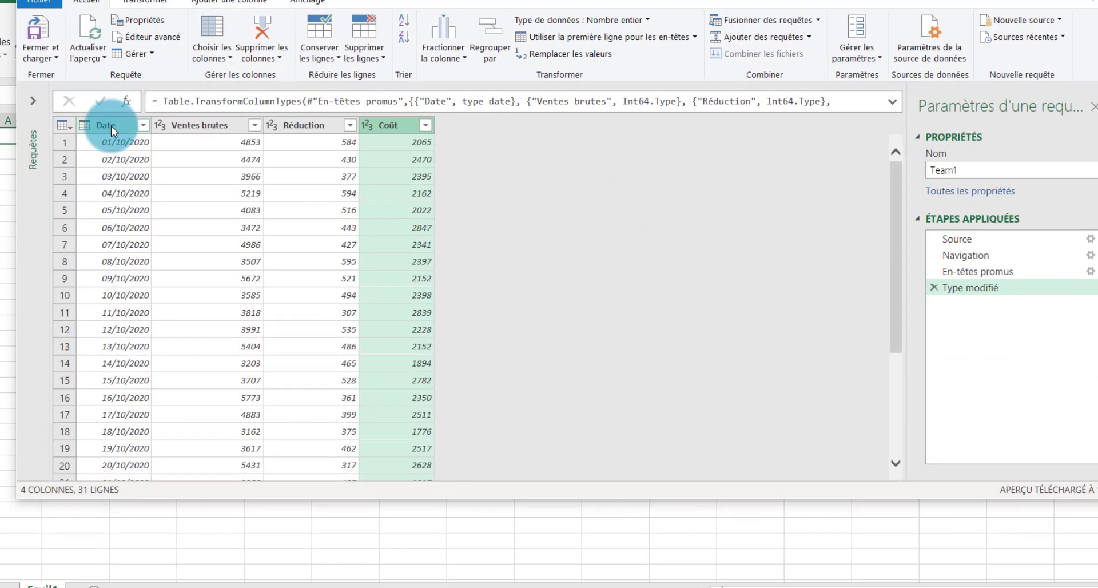
left_click(111, 125)
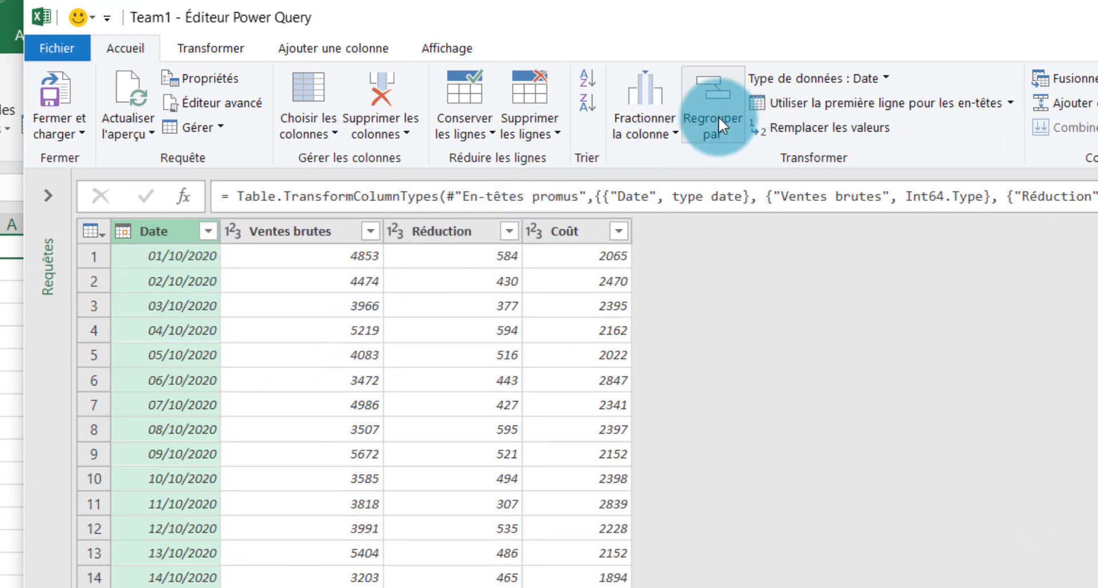
left_click(326, 47)
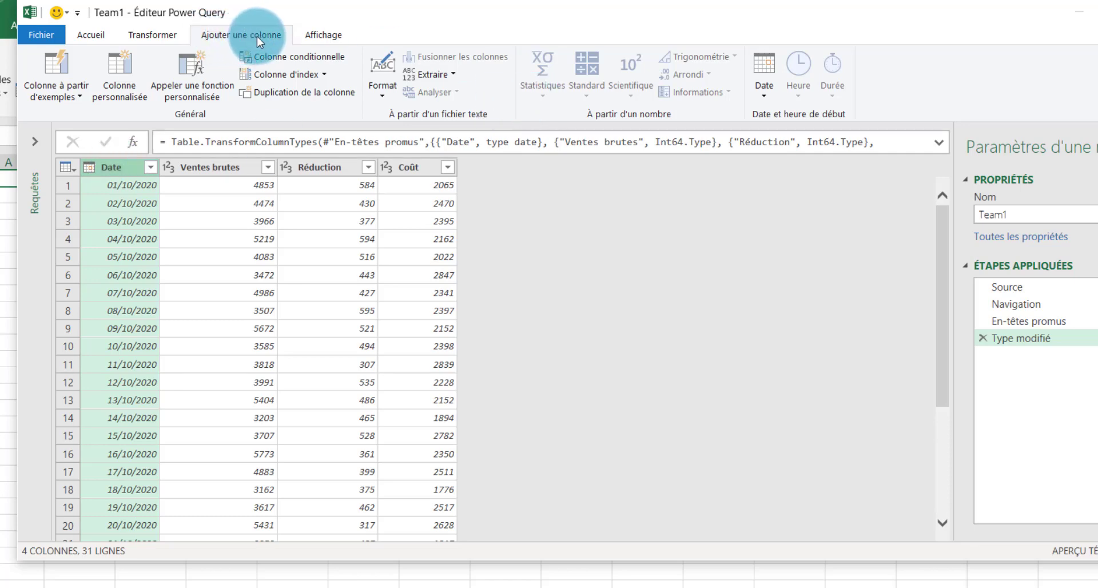
Add Trimestre de l'année (4) and Nom du mois (octobre) columns derived from Date.
left_click(766, 95)
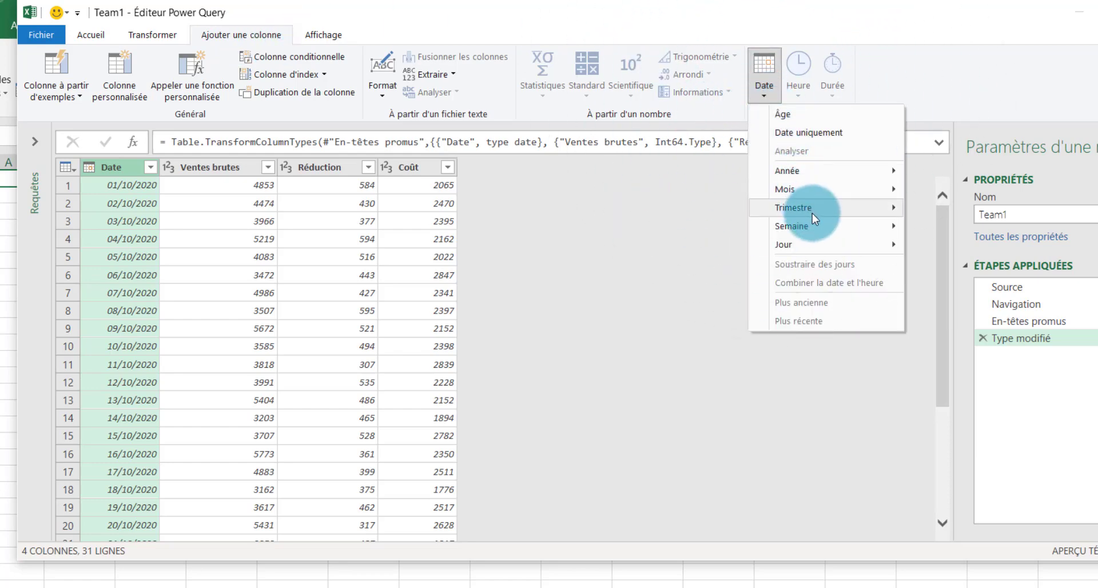
mouse_move(794, 208)
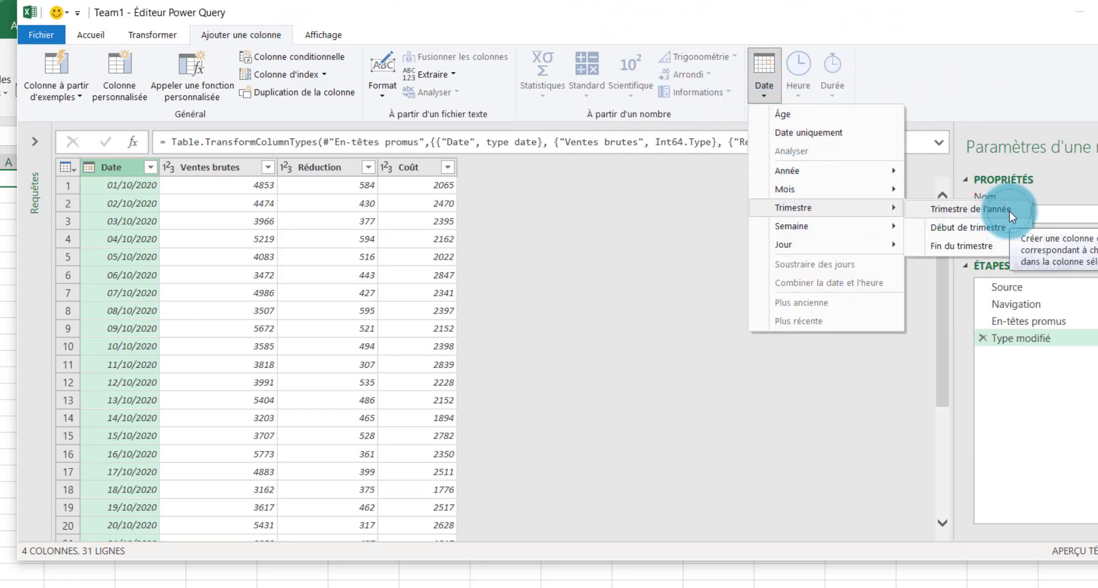
left_click(1010, 212)
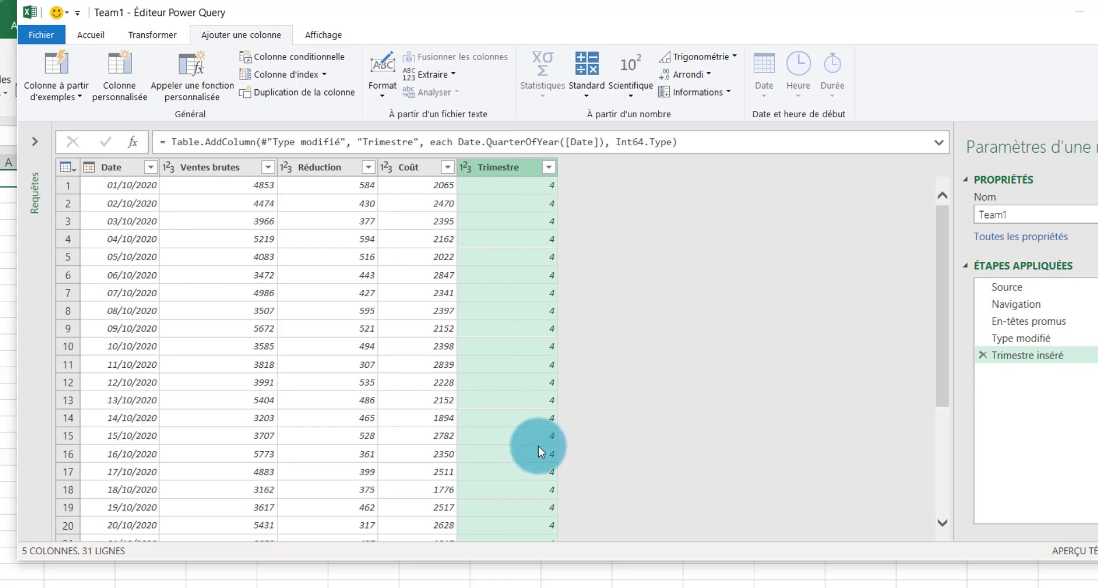
left_click(111, 167)
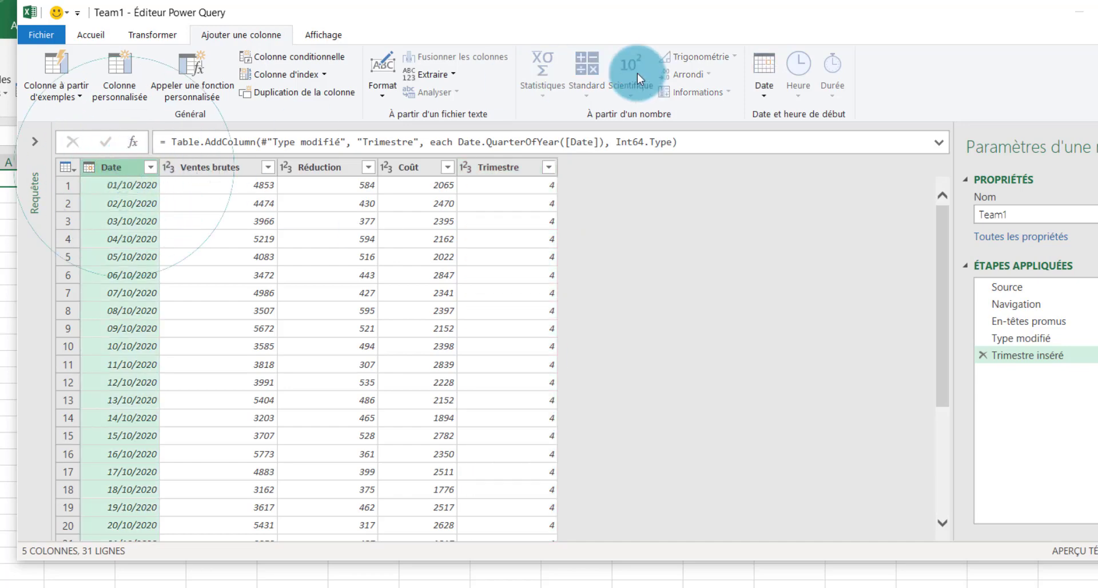
left_click(764, 80)
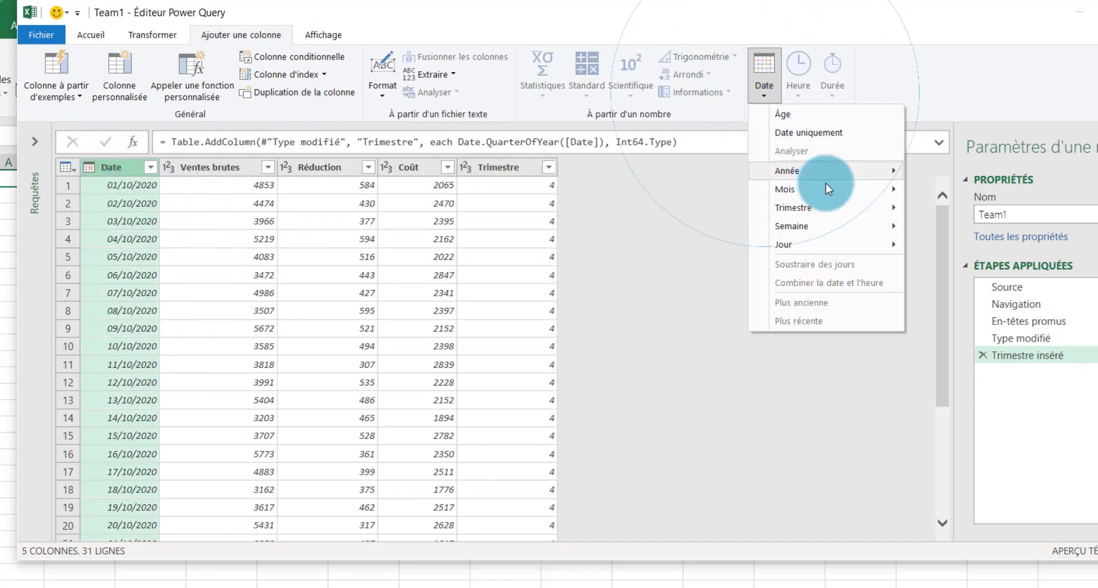
mouse_move(825, 189)
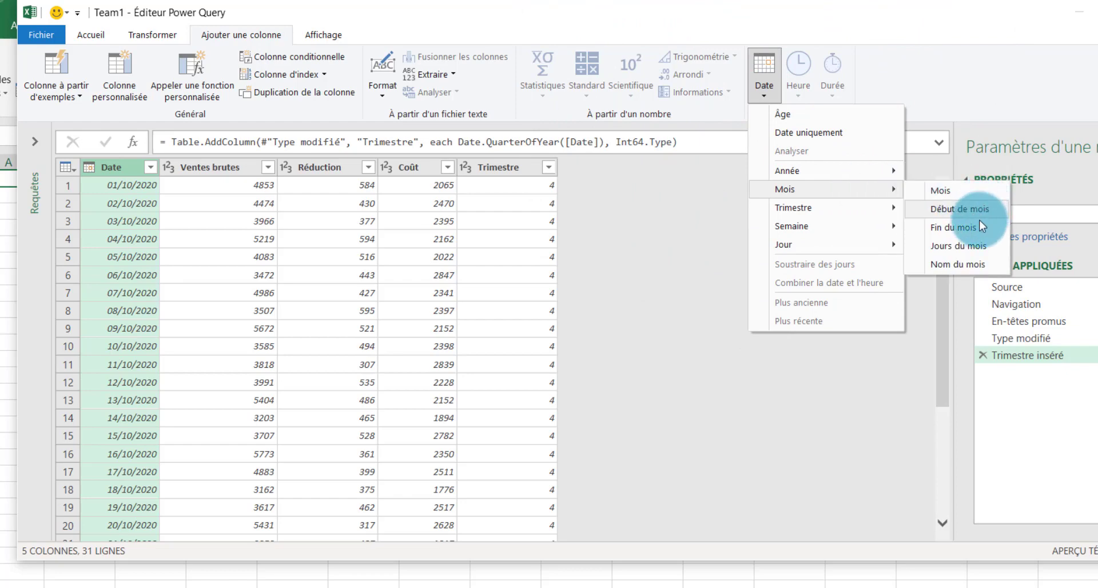
left_click(971, 266)
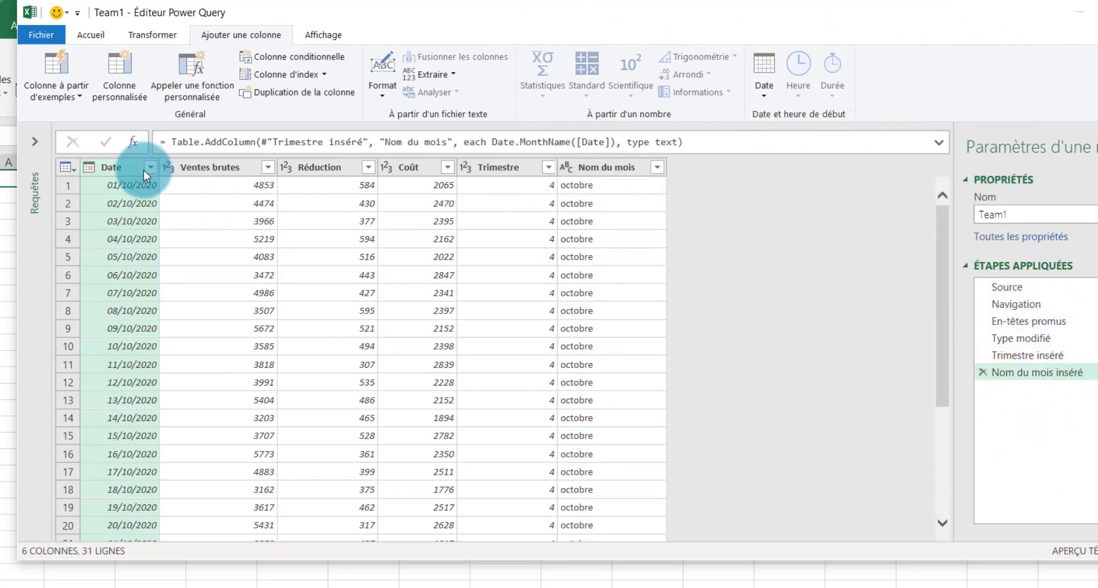
left_click(761, 89)
mouse_move(823, 170)
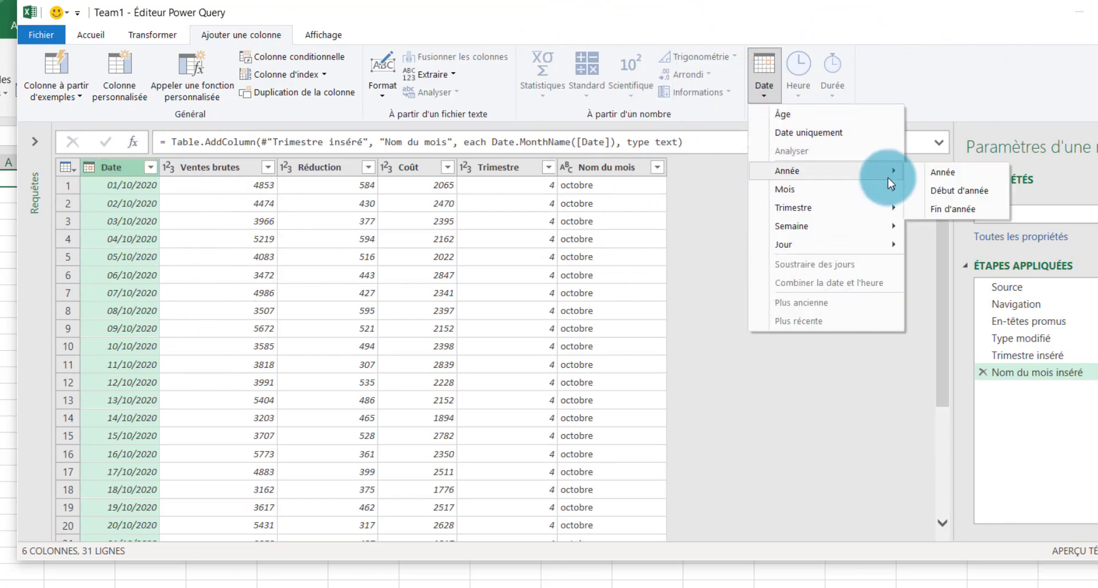
Add the Année column from Date, giving 2020 for every row.
left_click(968, 176)
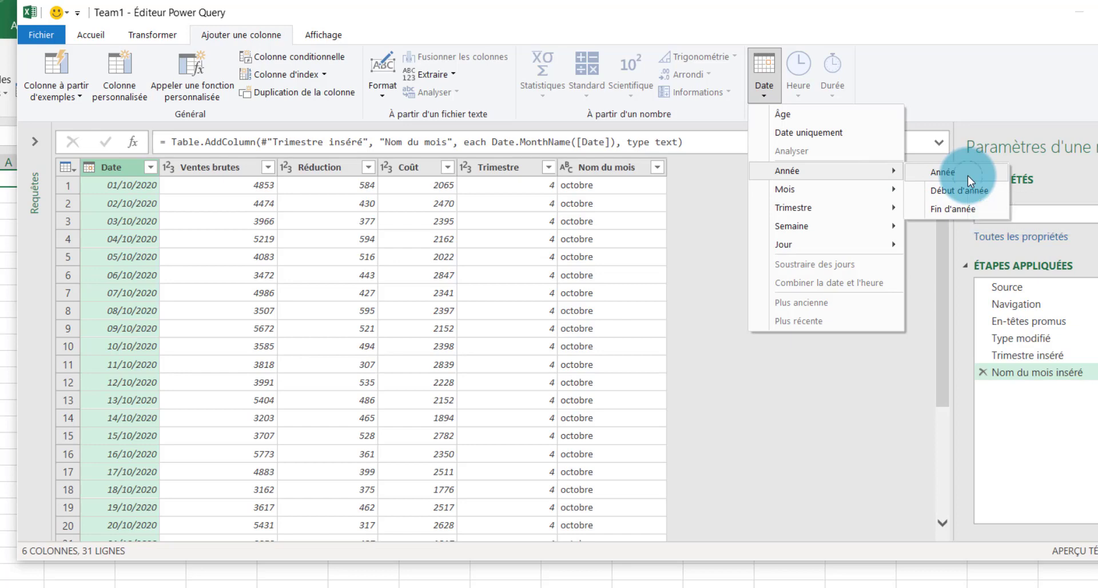